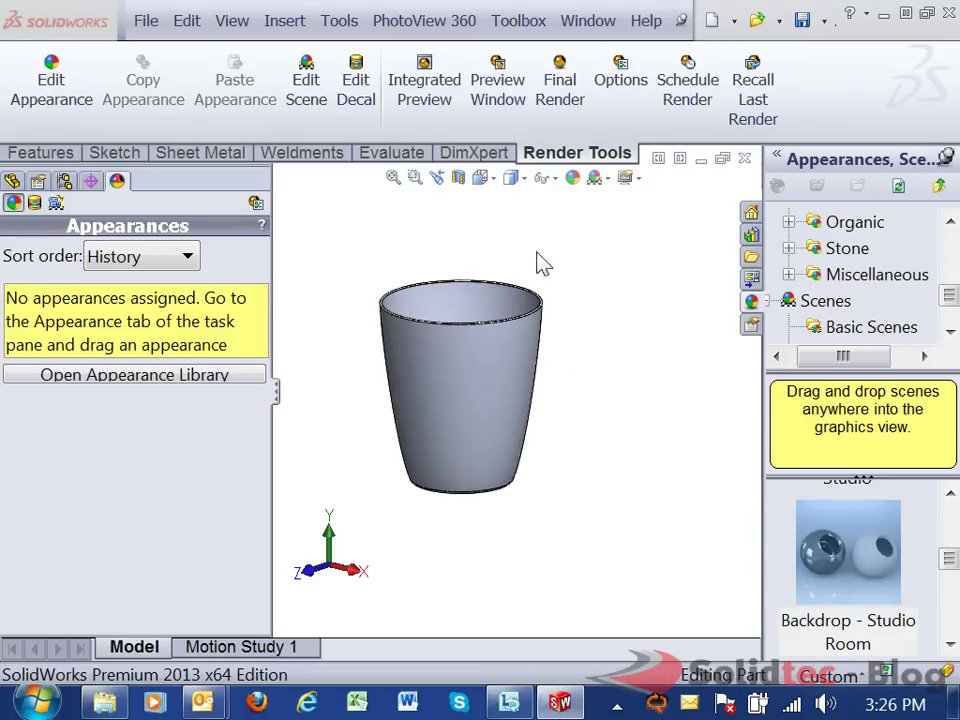
Turn on RealView Graphics and apply the brown thick glass appearance to the whole Beaker part.
{"action": "left_click", "coordinate": [638, 182]}
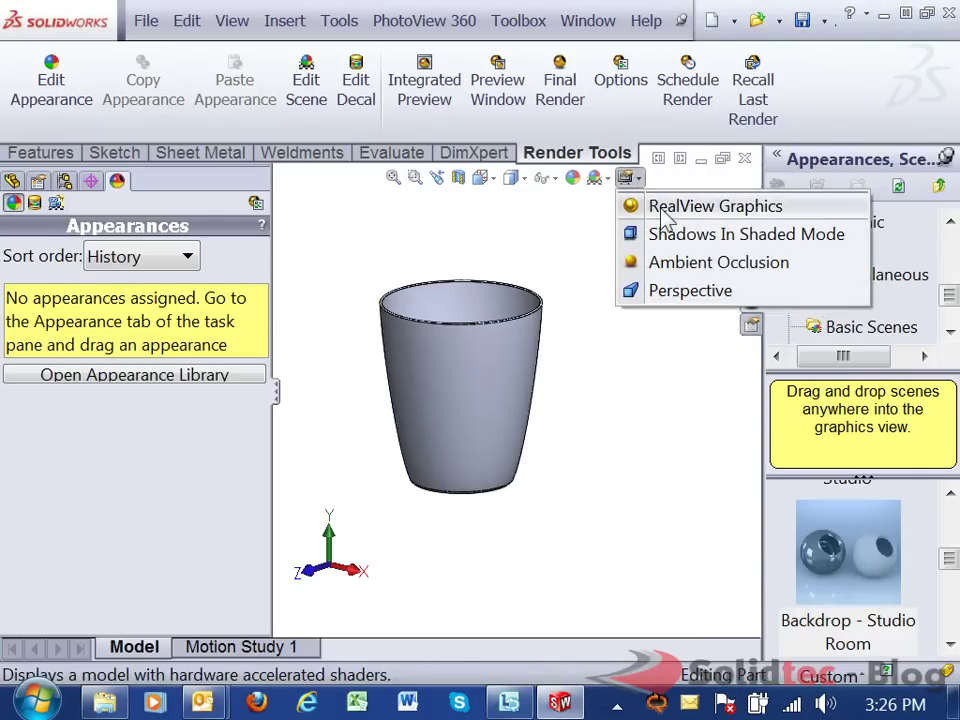
{"action": "left_click", "coordinate": [664, 214]}
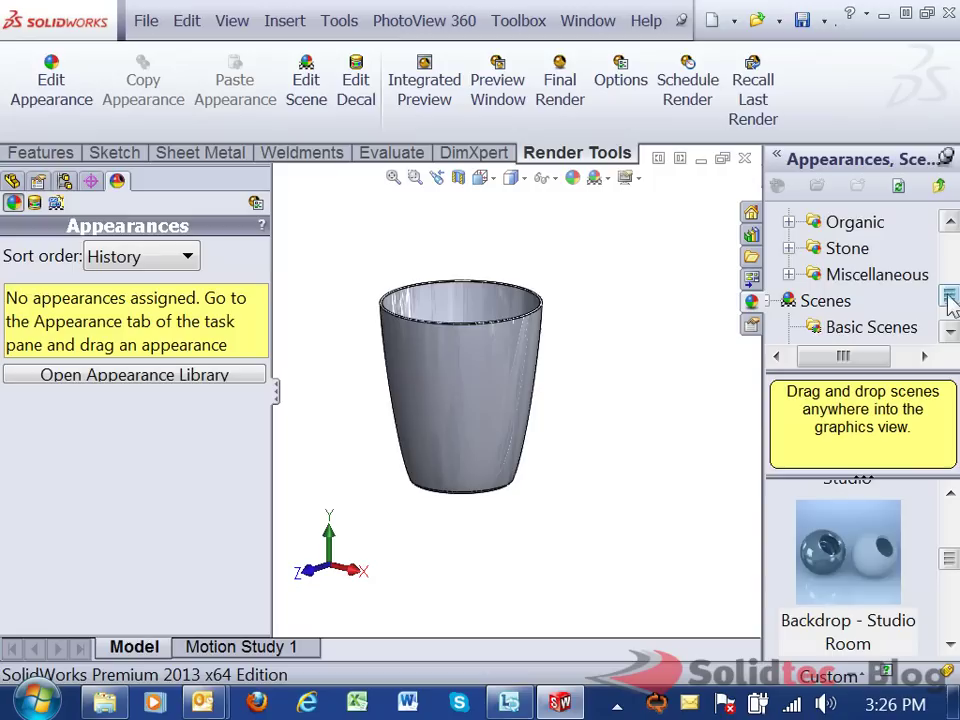
{"action": "left_click_drag", "start_coordinate": [948, 303], "coordinate": [950, 270]}
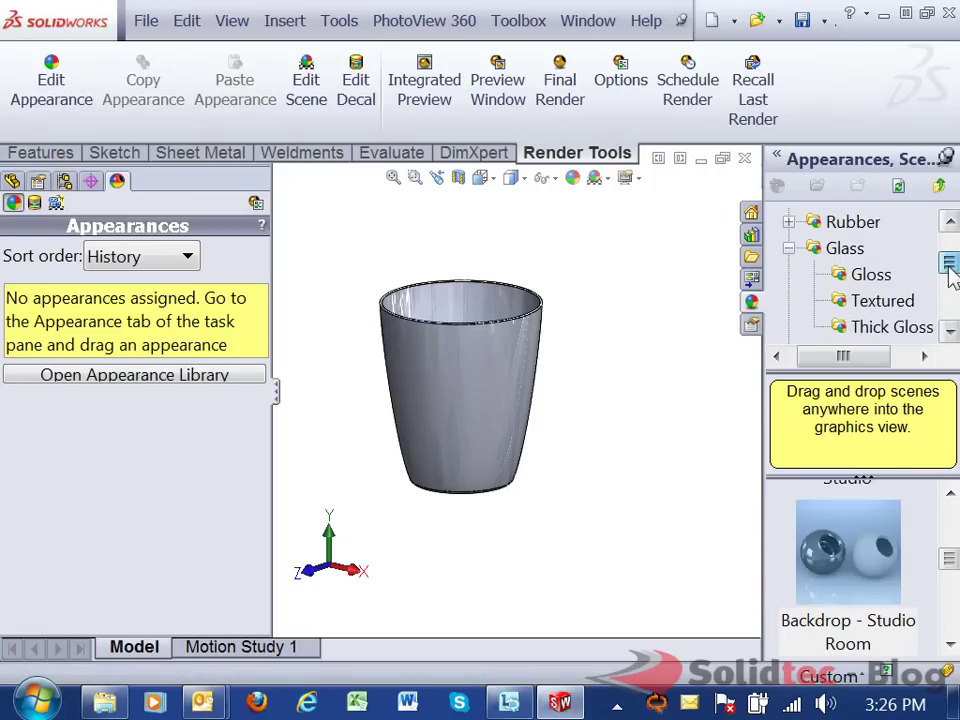
{"action": "left_click", "coordinate": [872, 330]}
{"action": "left_click_drag", "start_coordinate": [944, 521], "coordinate": [952, 628]}
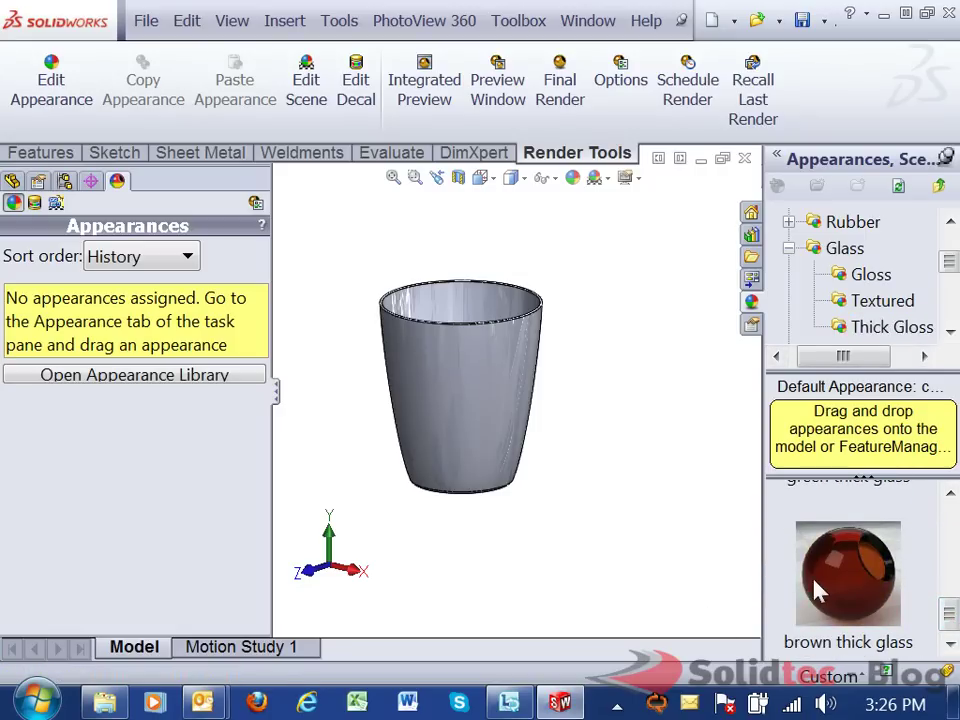
{"action": "left_click_drag", "start_coordinate": [853, 594], "coordinate": [487, 390]}
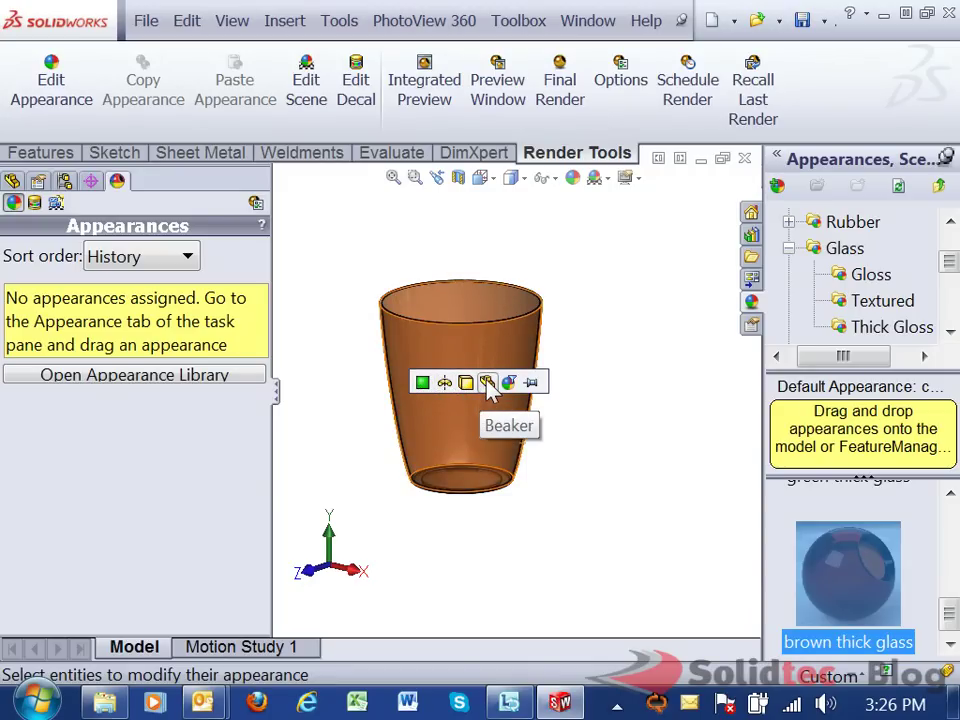
{"action": "left_click", "coordinate": [487, 388]}
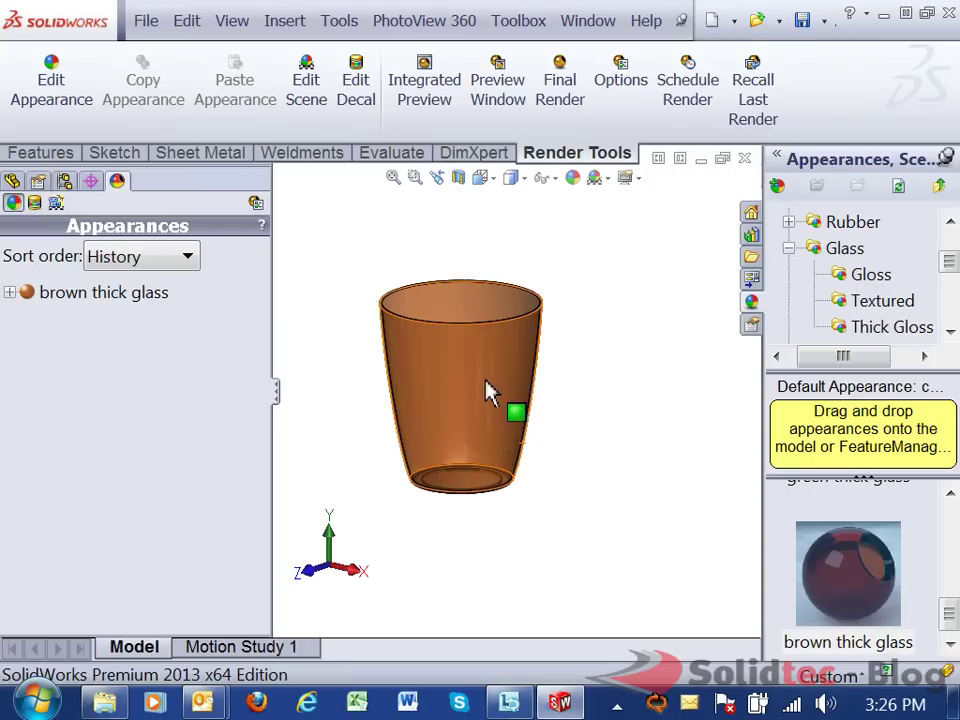
Show the scene, lights and cameras tree and bring up the Camera entry's options.
{"action": "left_click", "coordinate": [57, 205]}
{"action": "left_click", "coordinate": [84, 262]}
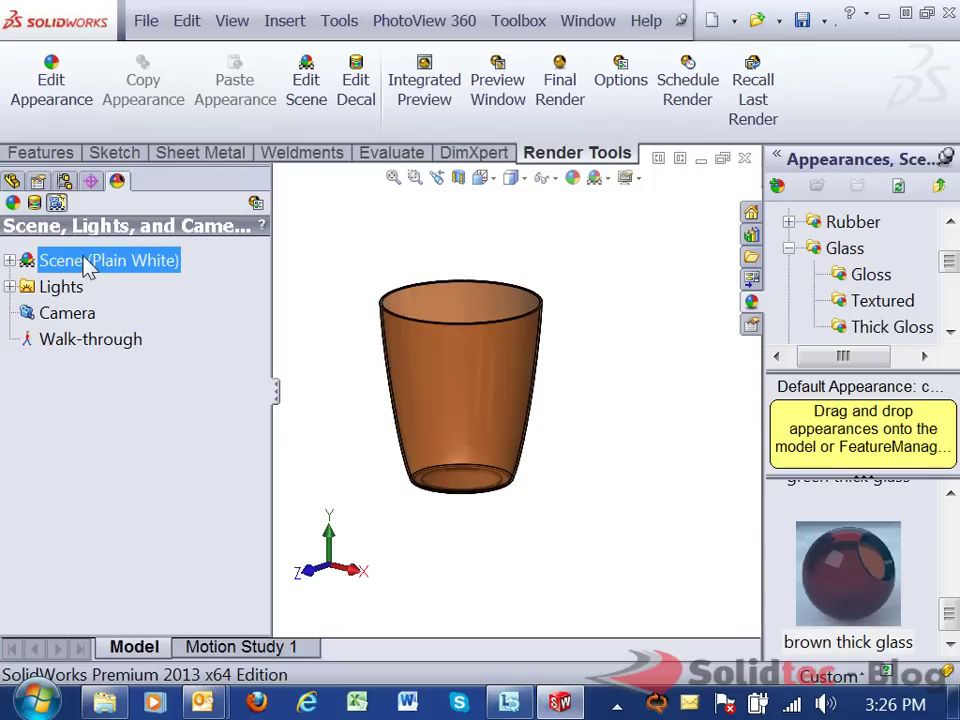
{"action": "left_click", "coordinate": [67, 316]}
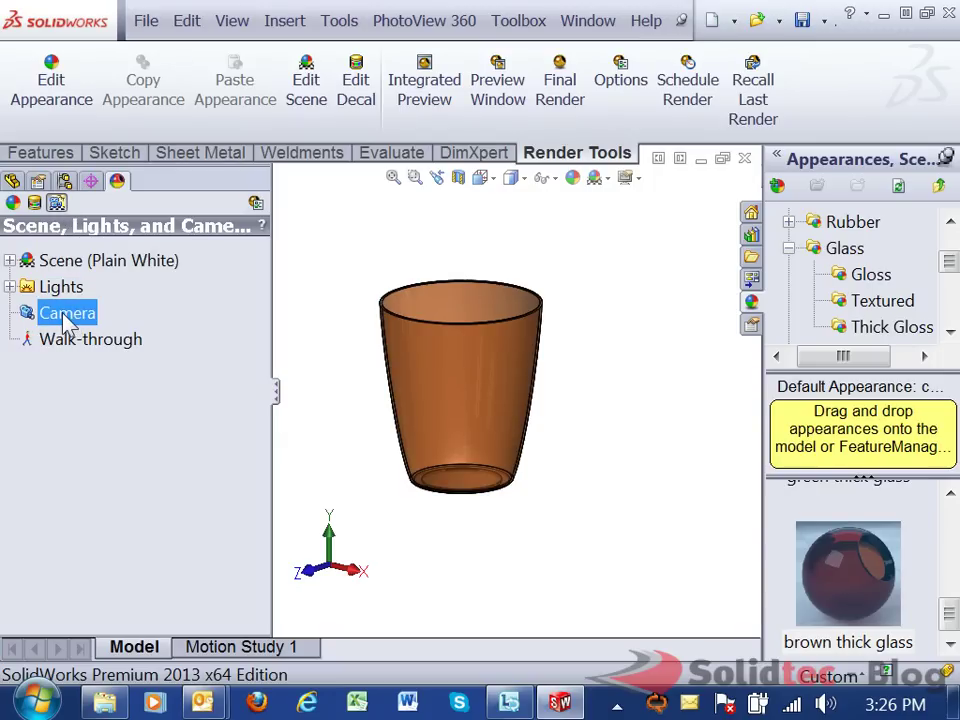
{"action": "right_click", "coordinate": [67, 325]}
Add Camera1 and set its target to the beaker's face (Face<1>).
{"action": "left_click", "coordinate": [117, 335]}
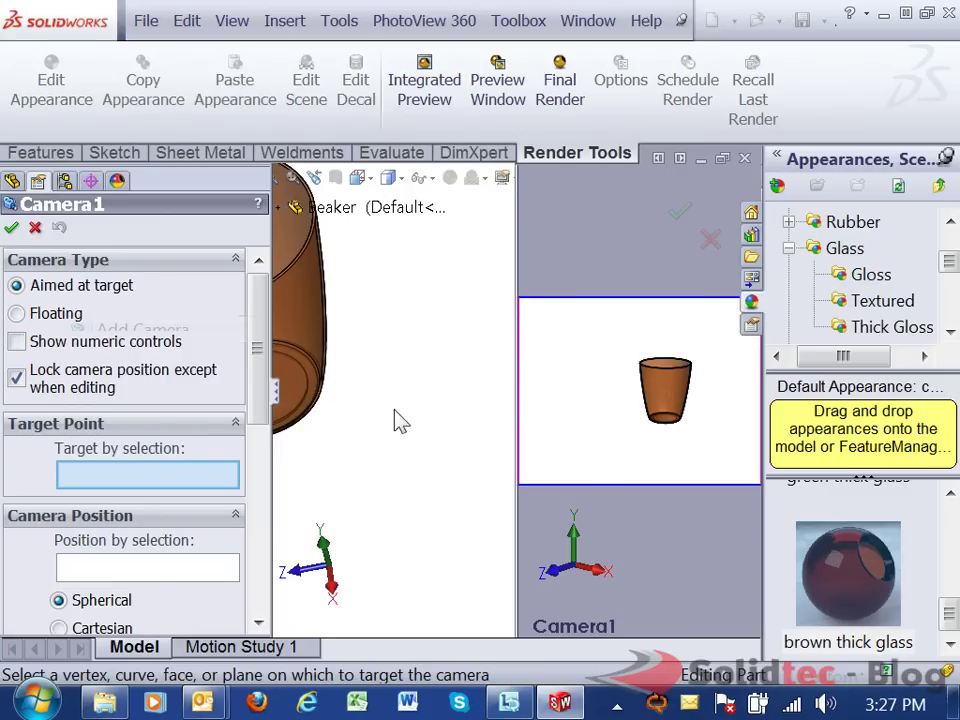
{"action": "scroll", "coordinate": [369, 448], "scroll_direction": "up", "scroll_amount": 5}
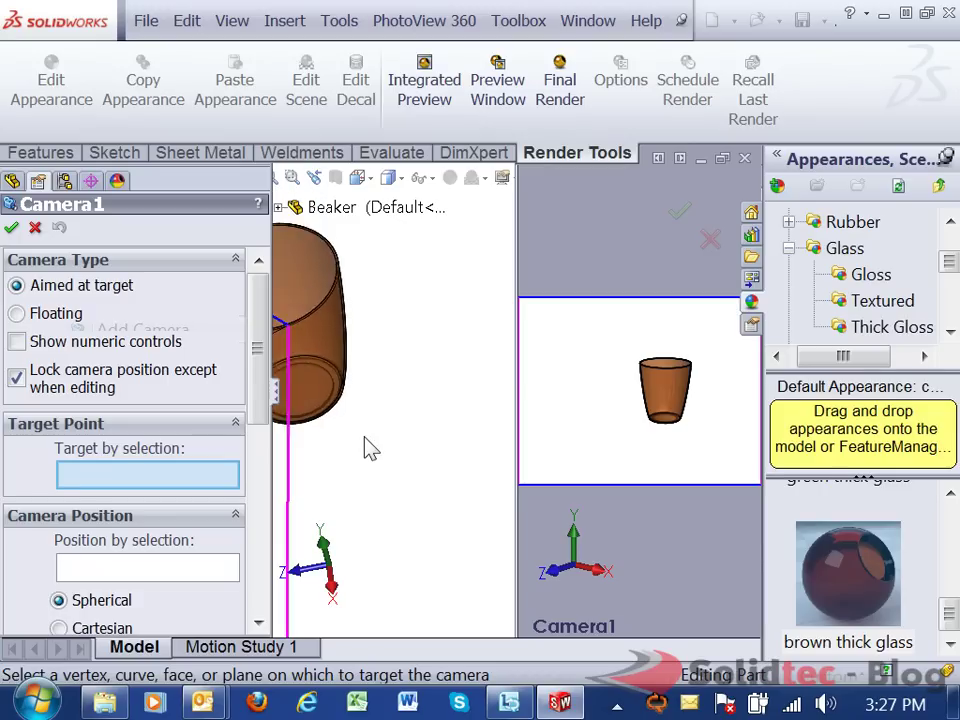
{"action": "middle_click_drag", "start_coordinate": [367, 451], "coordinate": [414, 393]}
{"action": "scroll", "coordinate": [268, 354], "scroll_direction": "down", "scroll_amount": 3}
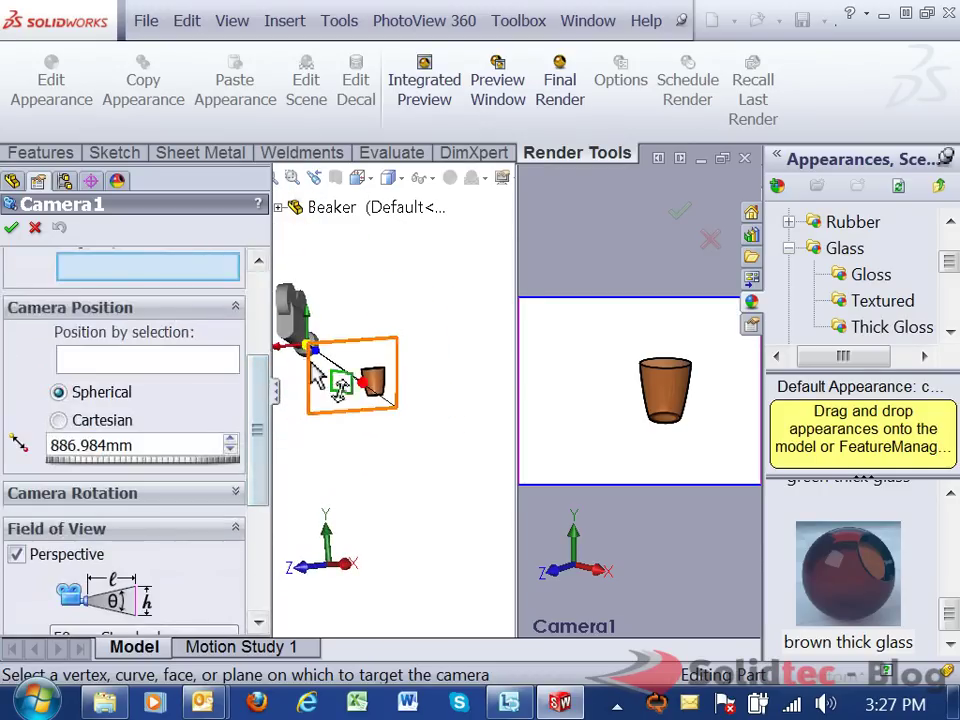
{"action": "left_click_drag", "start_coordinate": [268, 396], "coordinate": [270, 320]}
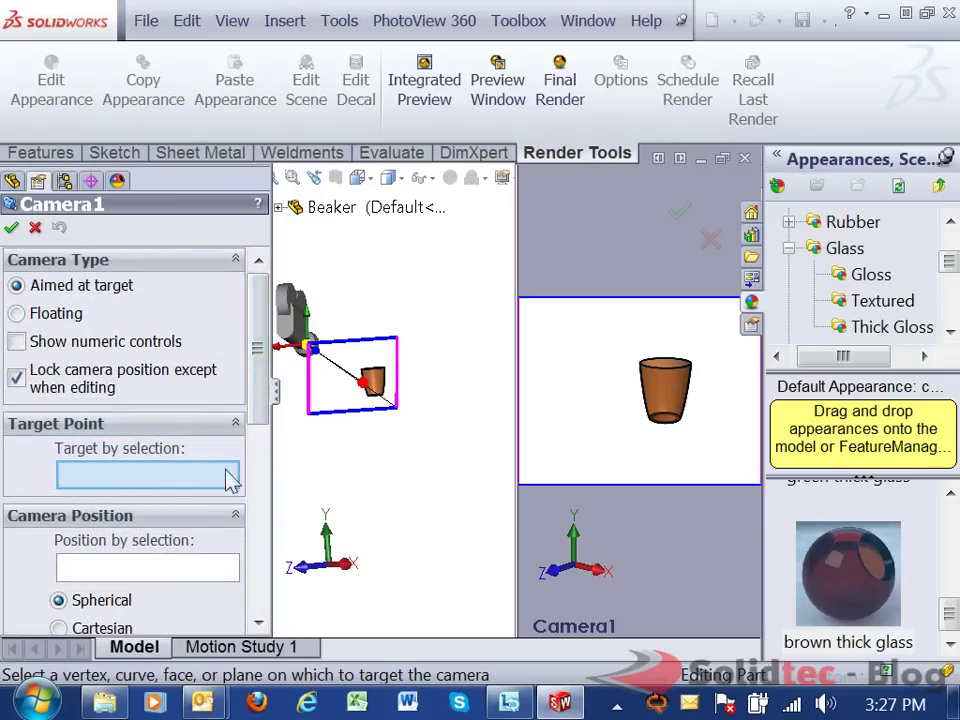
{"action": "scroll", "coordinate": [378, 388], "scroll_direction": "down", "scroll_amount": 2}
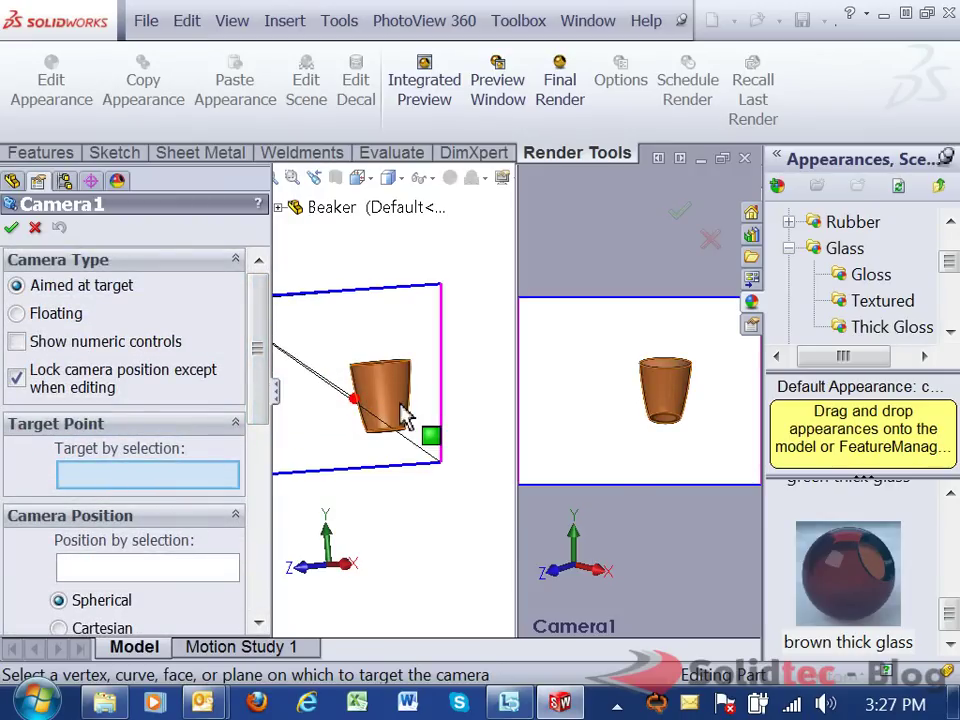
{"action": "left_click", "coordinate": [398, 405]}
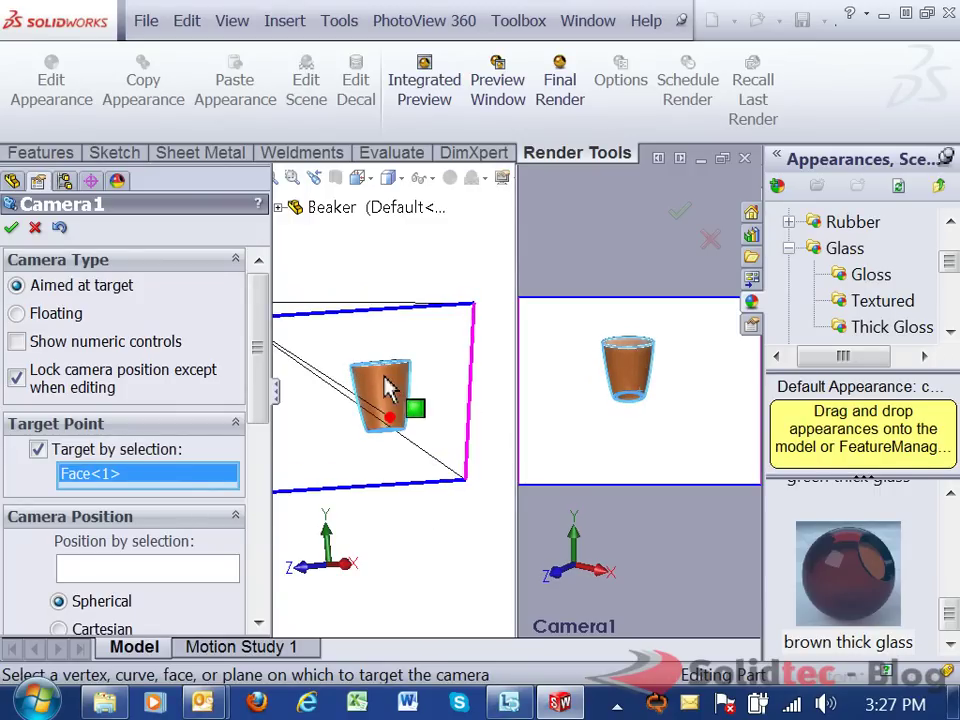
{"action": "left_click", "coordinate": [386, 389]}
Move Camera1 closer to the beaker so its preview frames the cup tightly.
{"action": "scroll", "coordinate": [414, 521], "scroll_direction": "up", "scroll_amount": 3}
{"action": "mouse_move", "coordinate": [414, 521]}
{"action": "middle_mouse_down"}
{"action": "mouse_move", "coordinate": [411, 467]}
{"action": "mouse_move", "coordinate": [396, 506]}
{"action": "mouse_move", "coordinate": [417, 534]}
{"action": "middle_mouse_up"}
{"action": "middle_click_drag", "start_coordinate": [407, 491], "coordinate": [318, 392]}
{"action": "scroll", "coordinate": [318, 392], "scroll_direction": "down", "scroll_amount": 4}
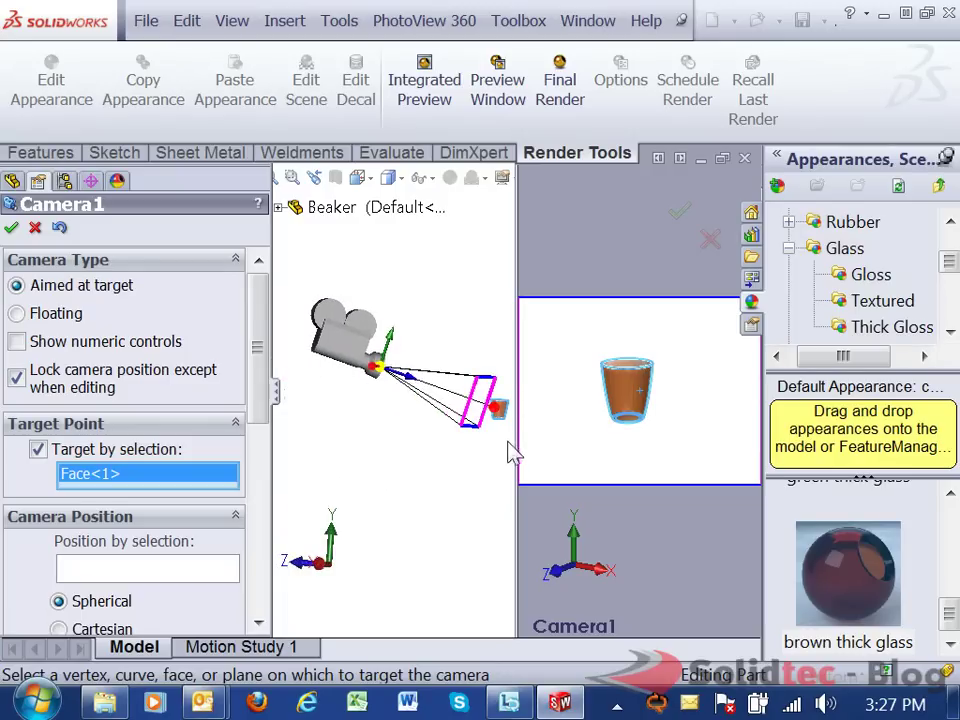
{"action": "scroll", "coordinate": [505, 449], "scroll_direction": "down", "scroll_amount": 3}
{"action": "left_click_drag", "start_coordinate": [321, 332], "coordinate": [394, 343]}
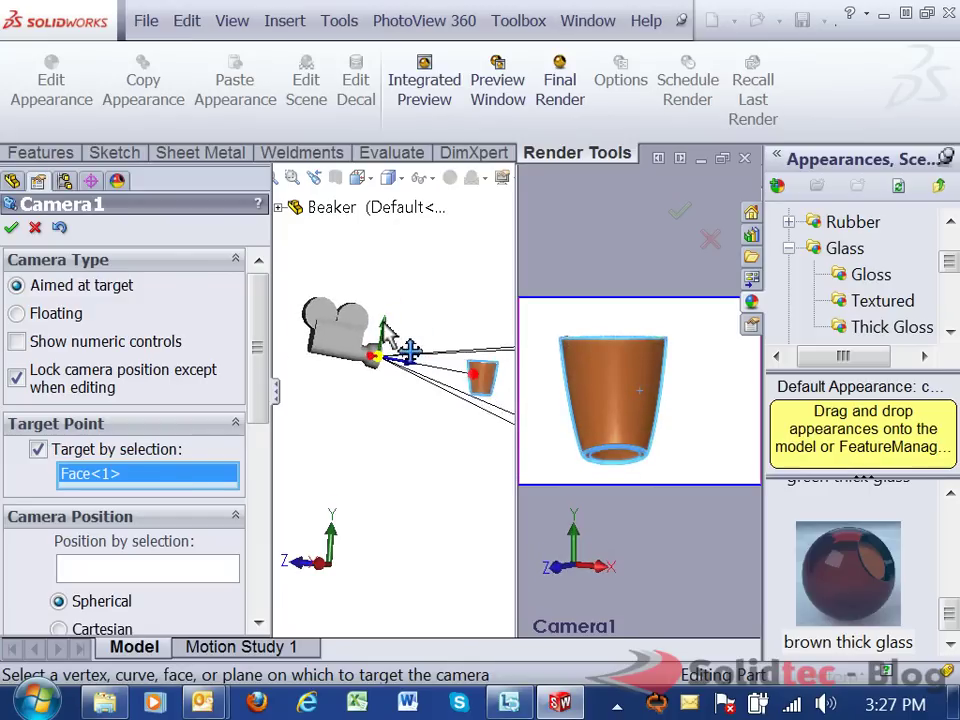
{"action": "middle_click_drag", "start_coordinate": [394, 343], "coordinate": [441, 480]}
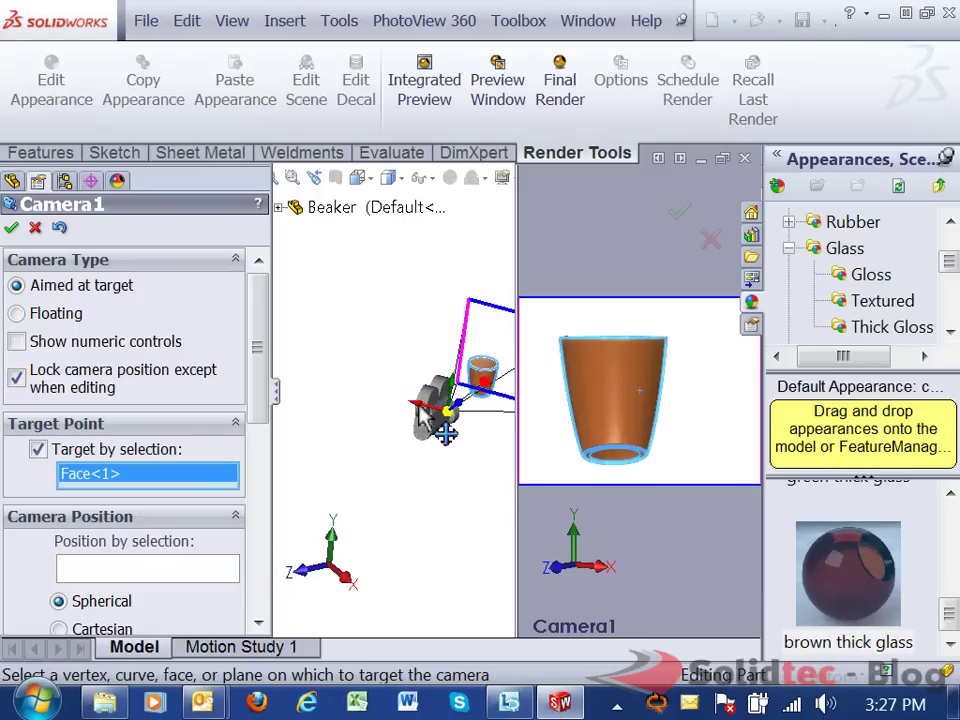
{"action": "left_click_drag", "start_coordinate": [440, 400], "coordinate": [400, 425]}
{"action": "left_click_drag", "start_coordinate": [259, 356], "coordinate": [264, 561]}
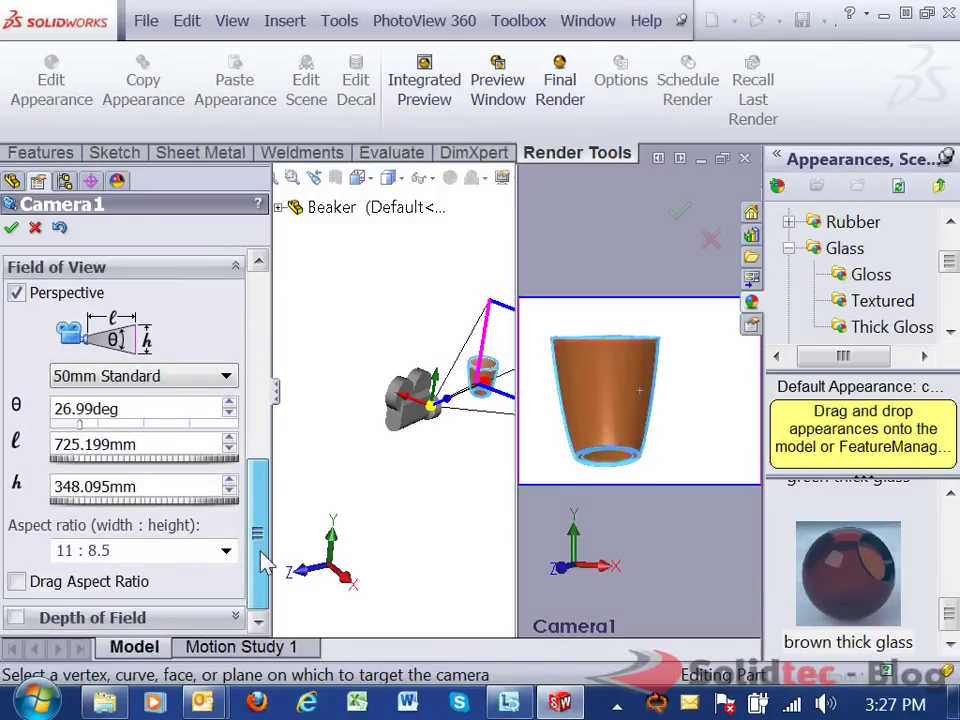
Enable depth of field on Camera1 and set the focus distance to 406.984 mm.
{"action": "left_click", "coordinate": [17, 619]}
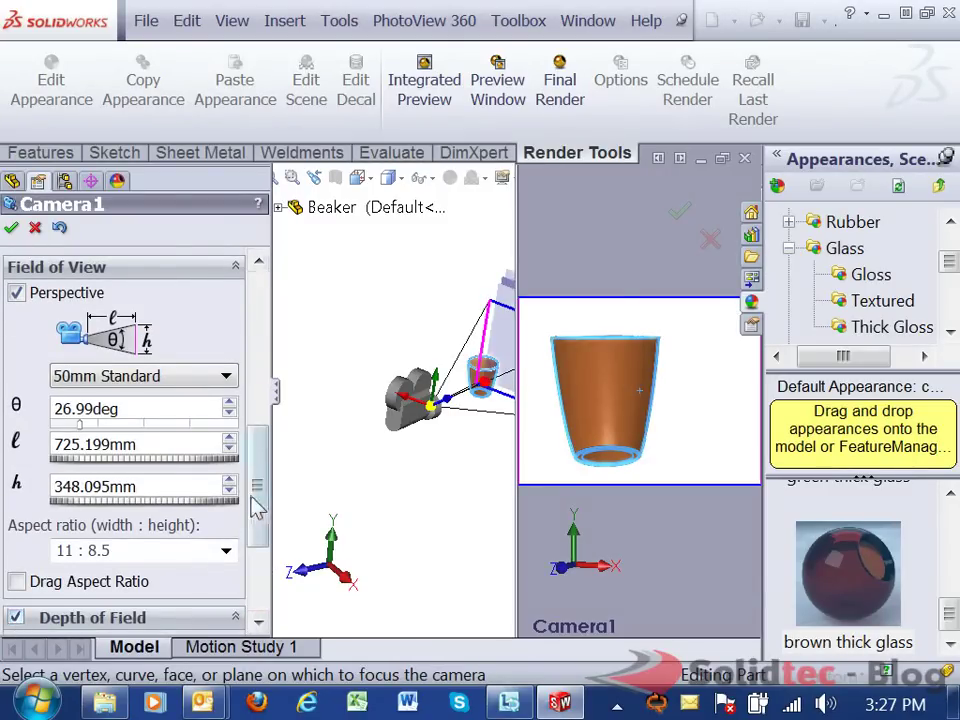
{"action": "left_click_drag", "start_coordinate": [255, 505], "coordinate": [258, 560]}
{"action": "middle_click_drag", "start_coordinate": [467, 467], "coordinate": [315, 491]}
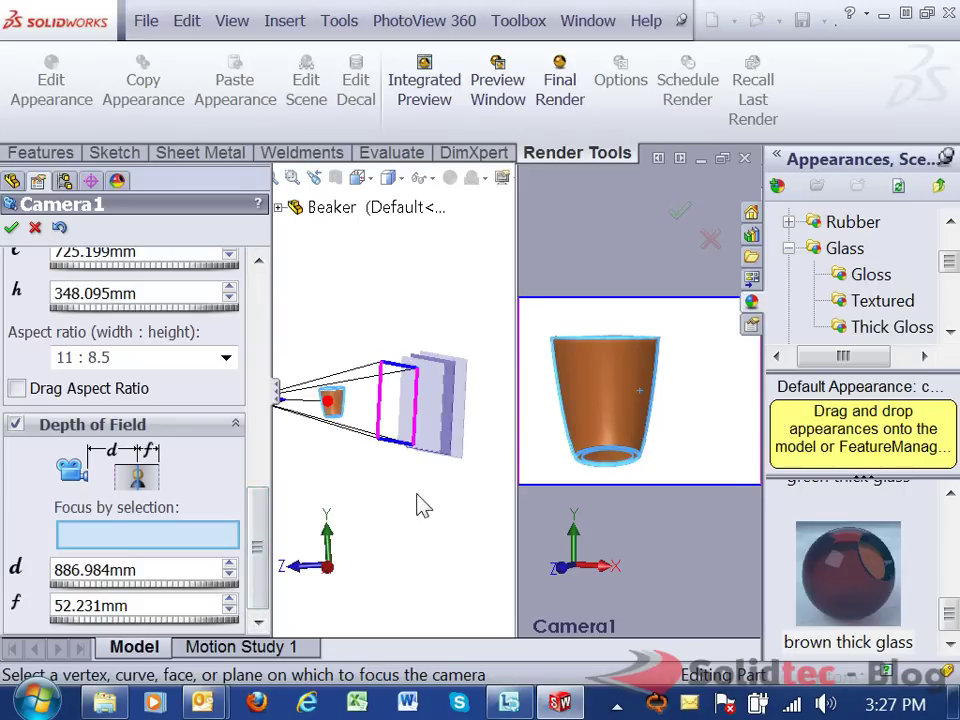
{"action": "middle_click_drag", "start_coordinate": [422, 506], "coordinate": [428, 408]}
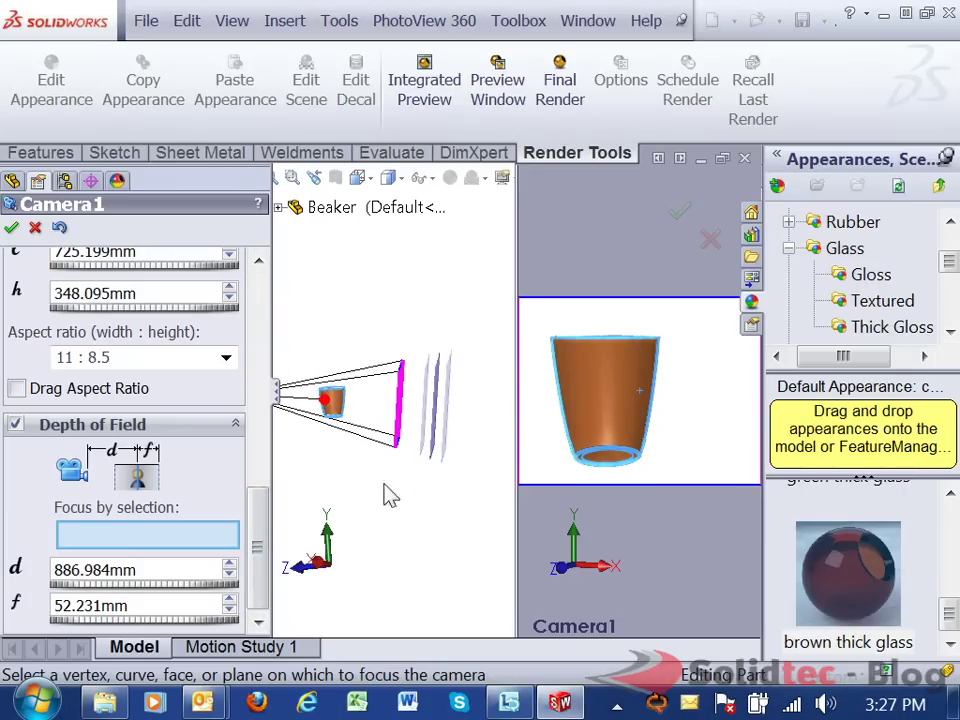
{"action": "middle_click_drag", "start_coordinate": [388, 493], "coordinate": [394, 510]}
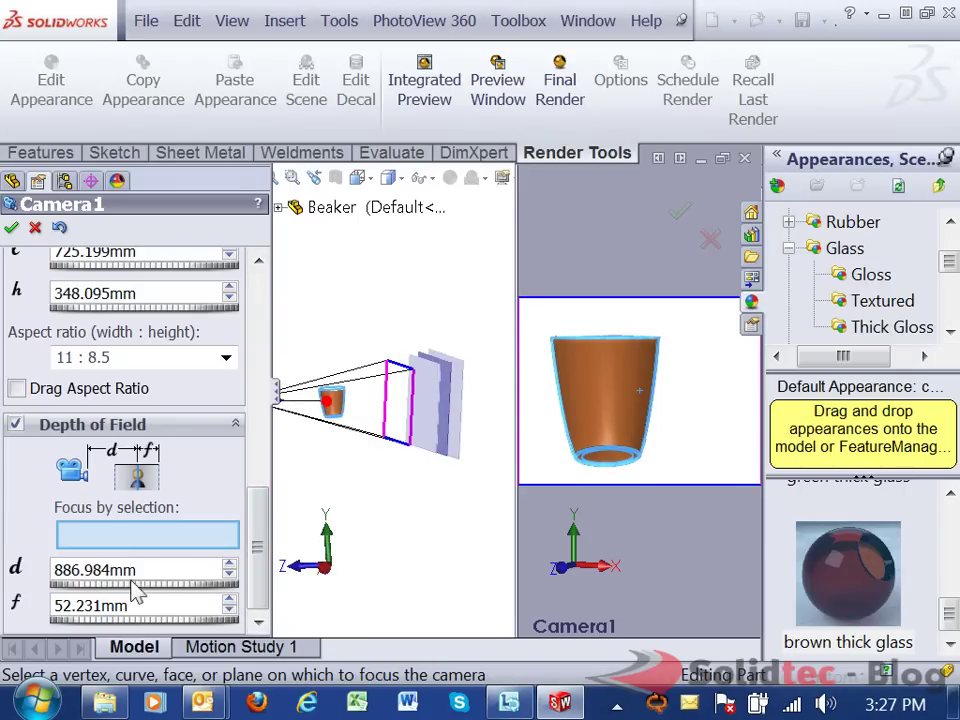
{"action": "left_click_drag", "start_coordinate": [130, 588], "coordinate": [50, 597]}
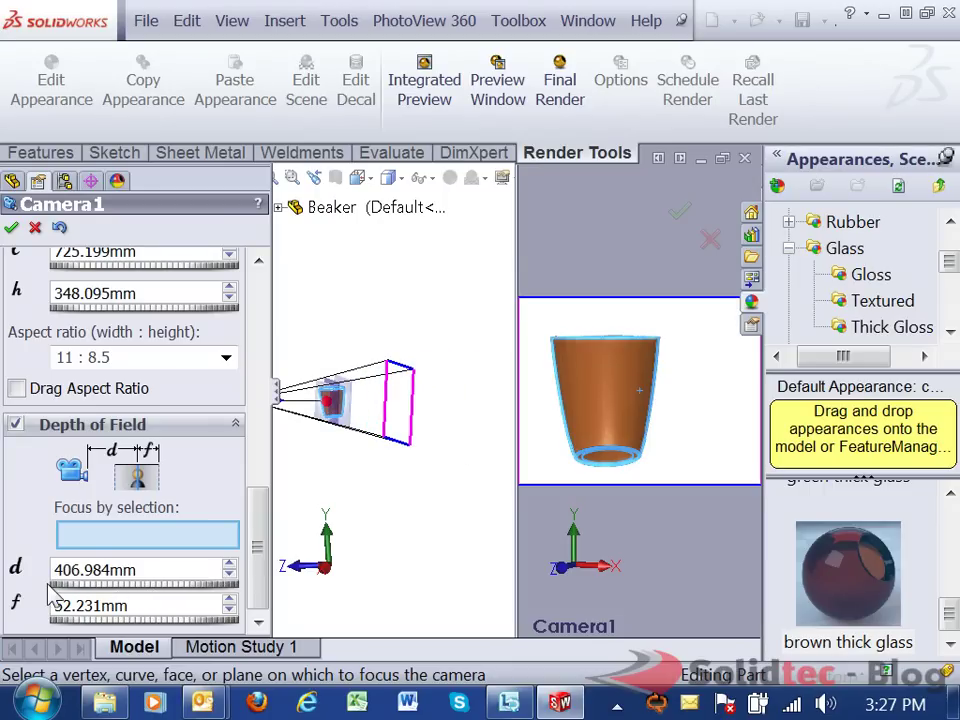
{"action": "middle_click_drag", "start_coordinate": [356, 497], "coordinate": [340, 432]}
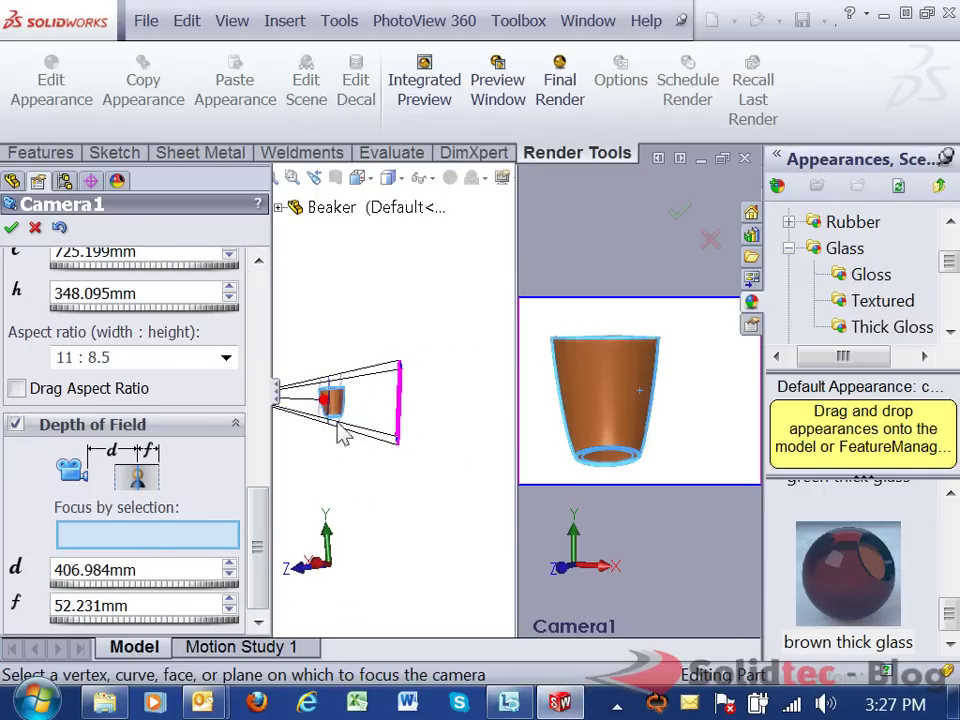
{"action": "scroll", "coordinate": [340, 432], "scroll_direction": "down", "scroll_amount": 5}
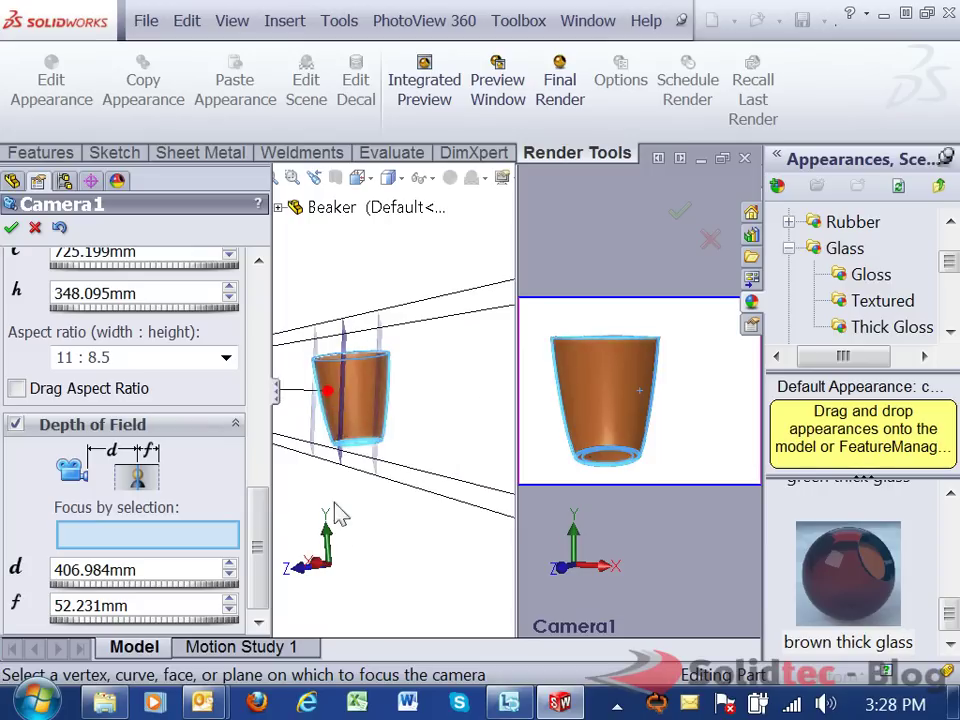
{"action": "middle_click_drag", "start_coordinate": [338, 513], "coordinate": [392, 536]}
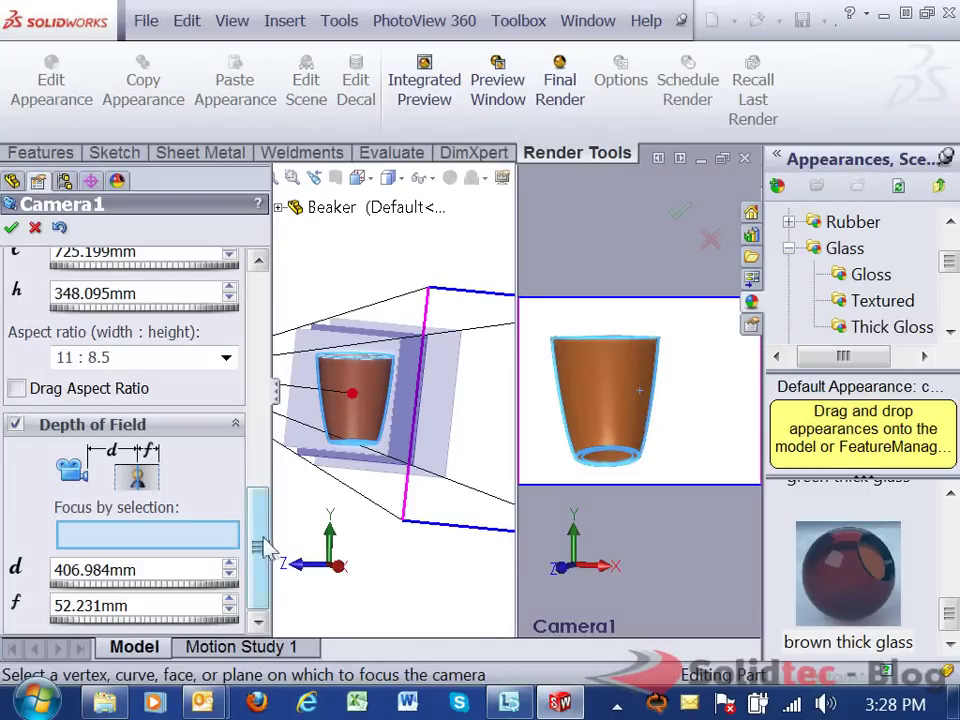
{"action": "left_click_drag", "start_coordinate": [261, 540], "coordinate": [270, 452]}
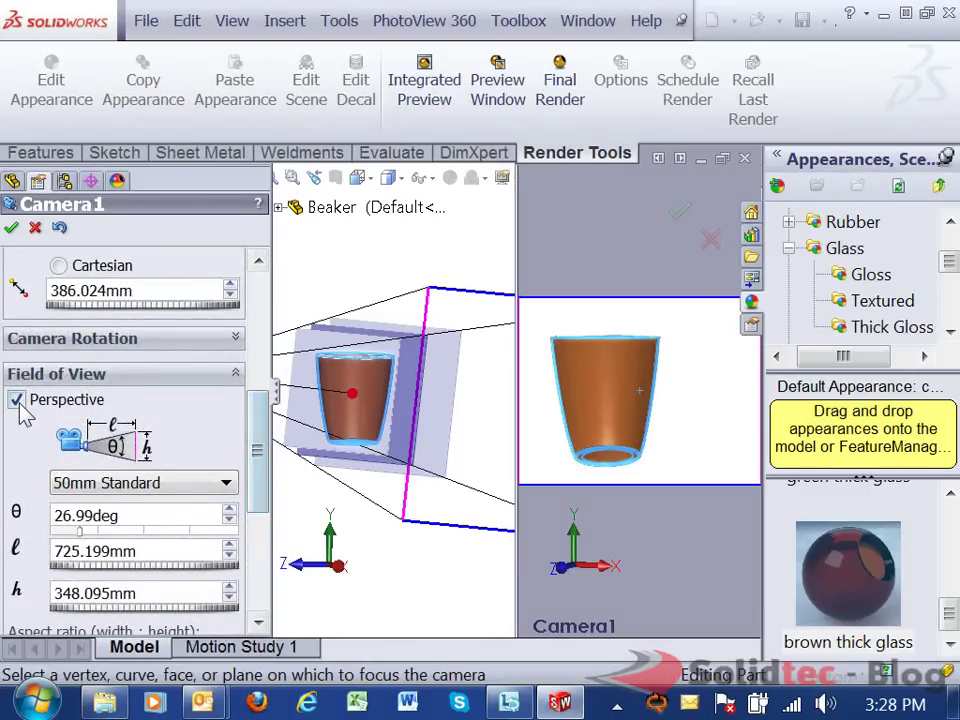
{"action": "left_click_drag", "start_coordinate": [260, 425], "coordinate": [265, 306]}
Accept Camera1's settings and clear the camera selection in the scene tree.
{"action": "left_click", "coordinate": [12, 229]}
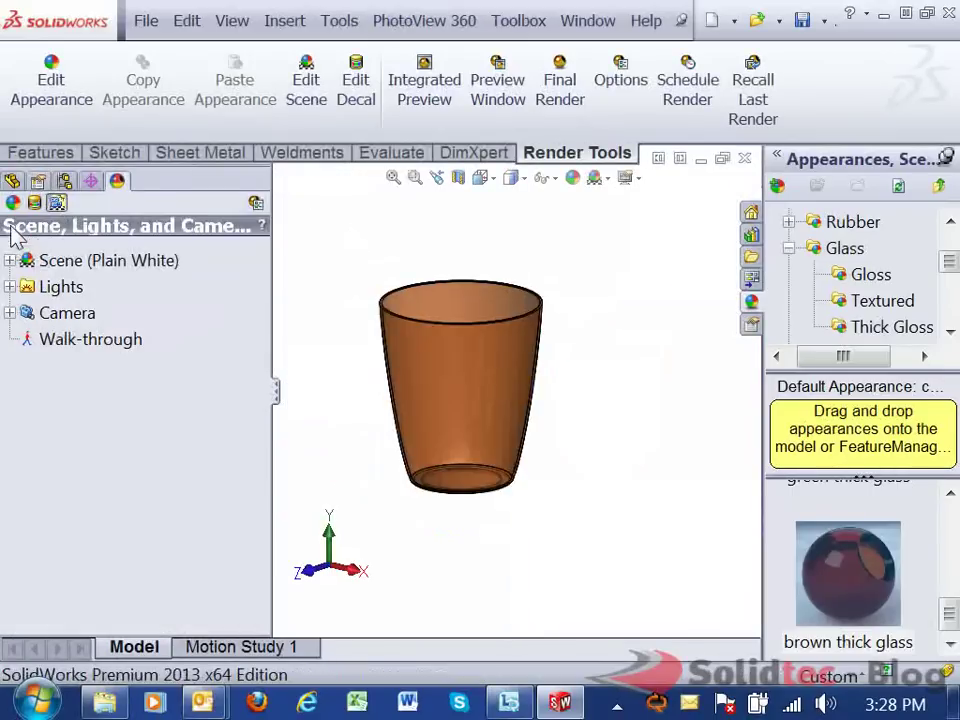
{"action": "left_click", "coordinate": [55, 288]}
{"action": "left_click", "coordinate": [68, 318]}
{"action": "left_click", "coordinate": [170, 330]}
Split the graphics area into Two View - Vertical viewports.
{"action": "left_click", "coordinate": [590, 27]}
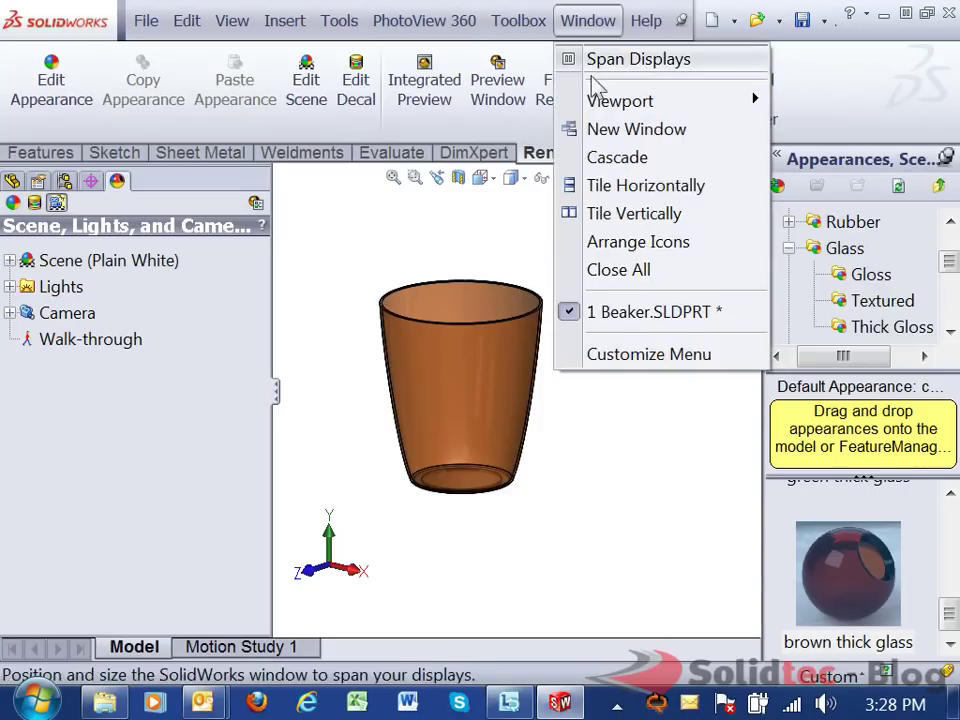
{"action": "mouse_move", "coordinate": [603, 110]}
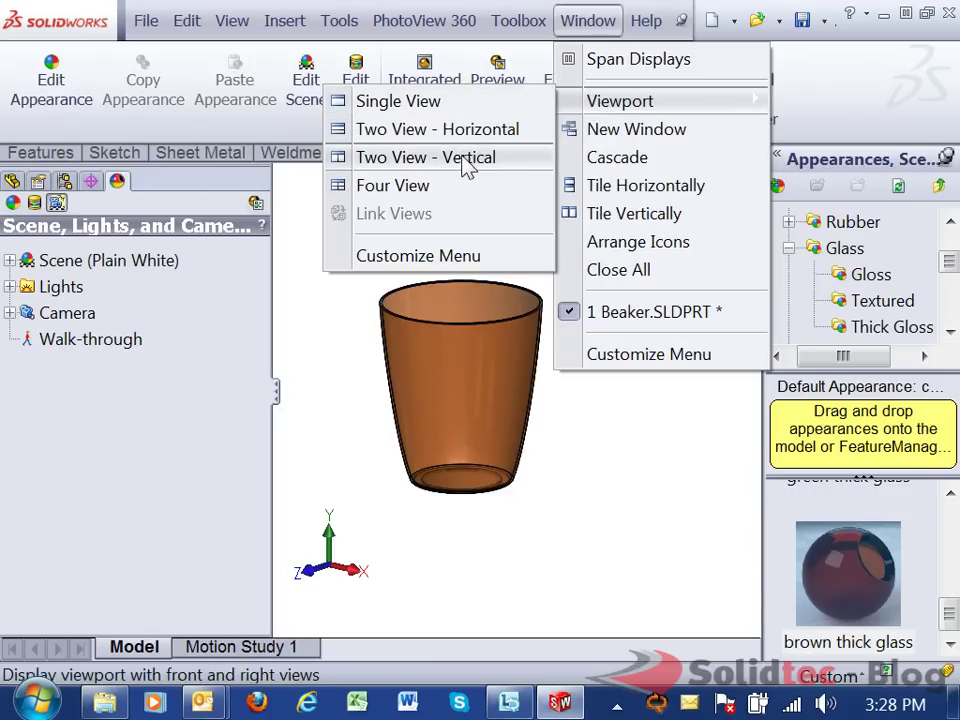
{"action": "left_click", "coordinate": [403, 158]}
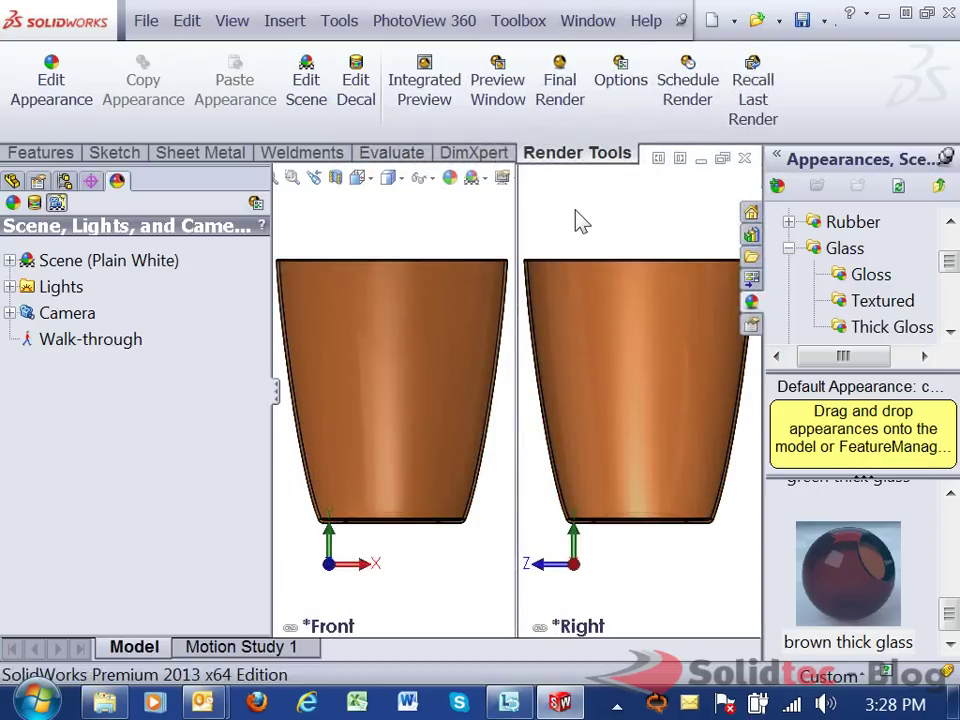
Switch the right-hand viewport to look through Camera1.
{"action": "left_click", "coordinate": [605, 226]}
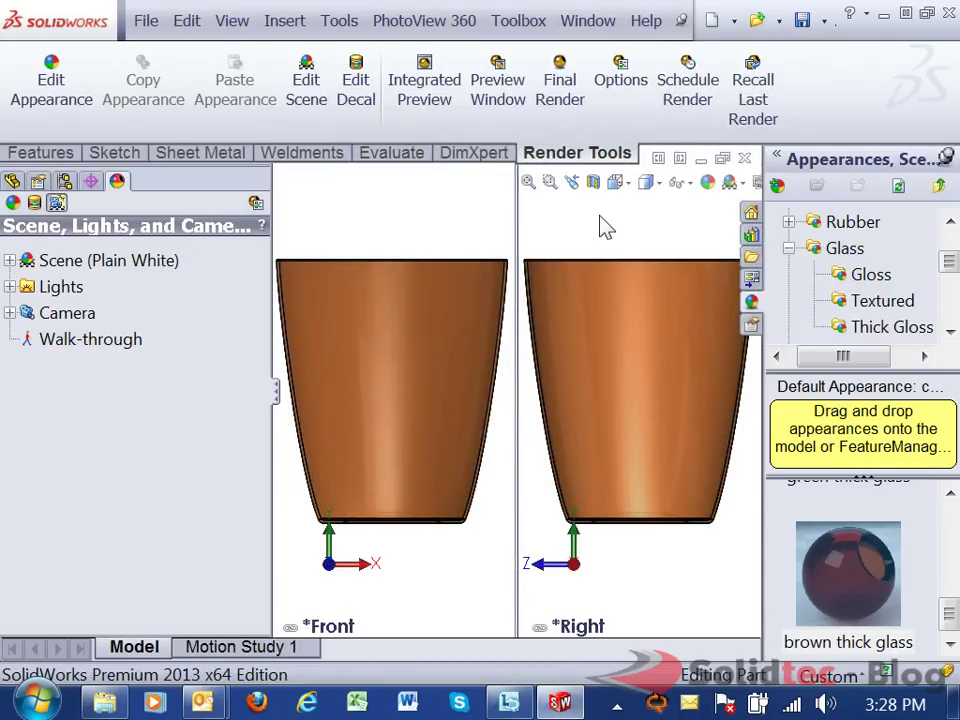
{"action": "key", "text": "space"}
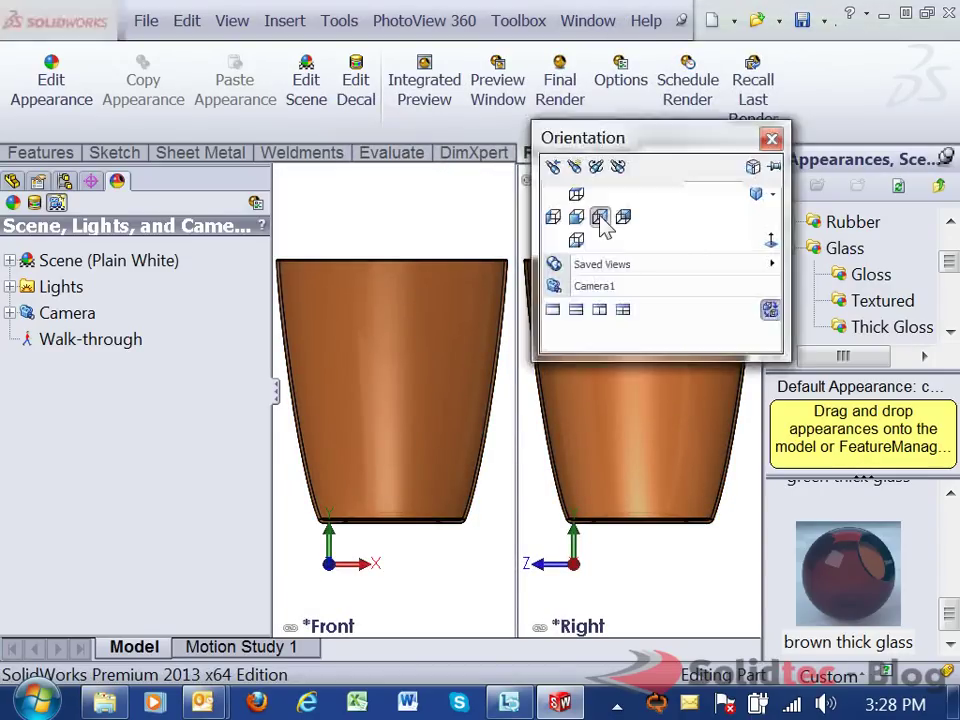
{"action": "left_click", "coordinate": [596, 287]}
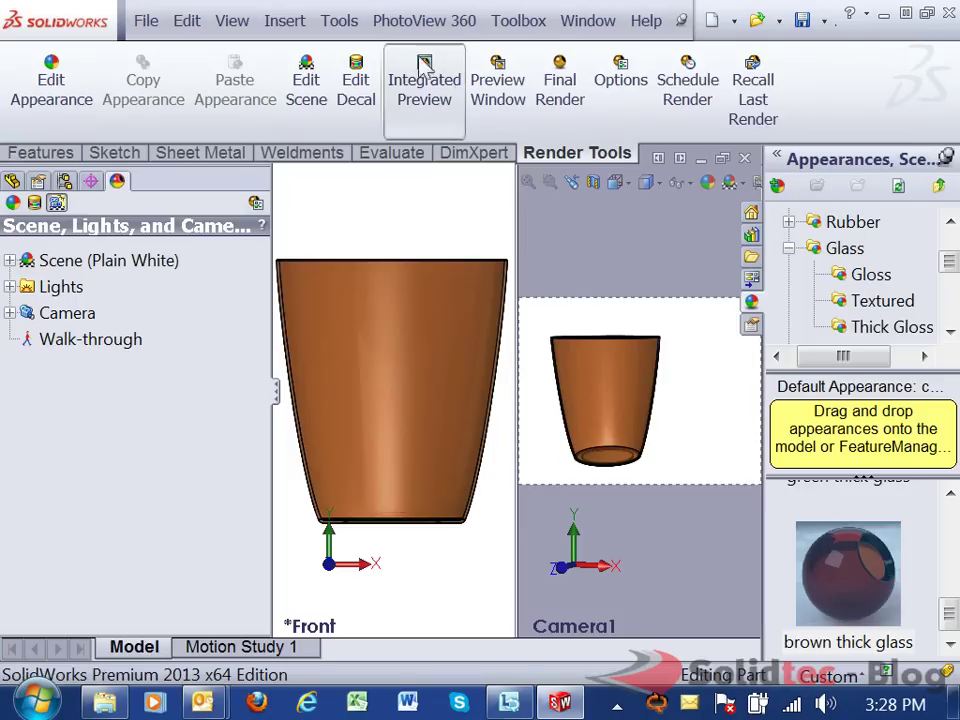
Turn on Integrated Preview, narrow the side panel, and activate the Front viewport.
{"action": "left_click", "coordinate": [432, 103]}
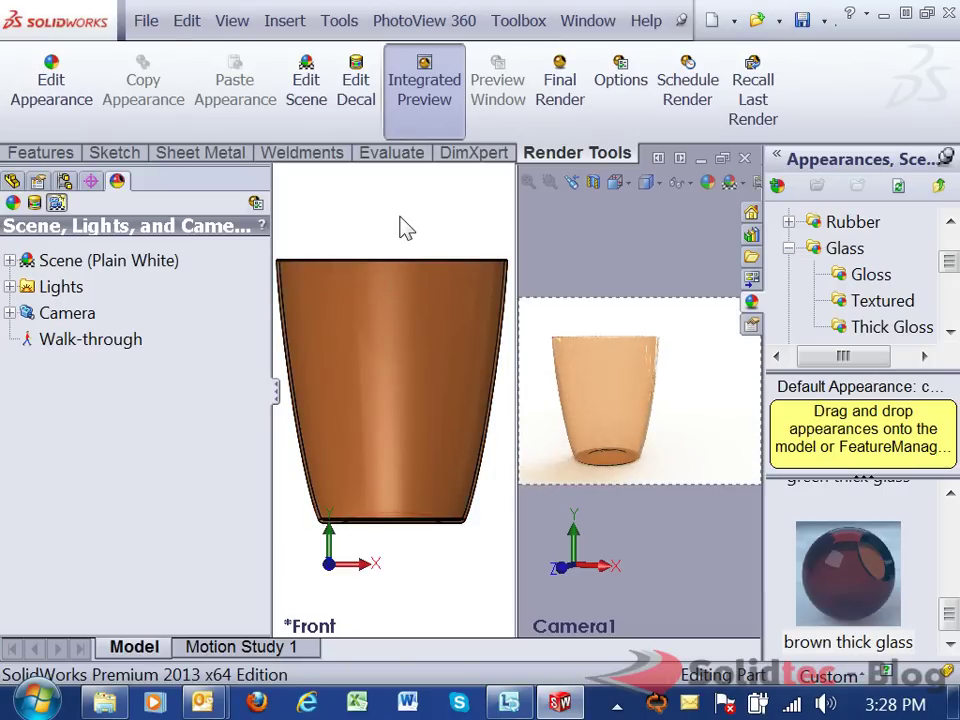
{"action": "left_click_drag", "start_coordinate": [278, 394], "coordinate": [232, 398]}
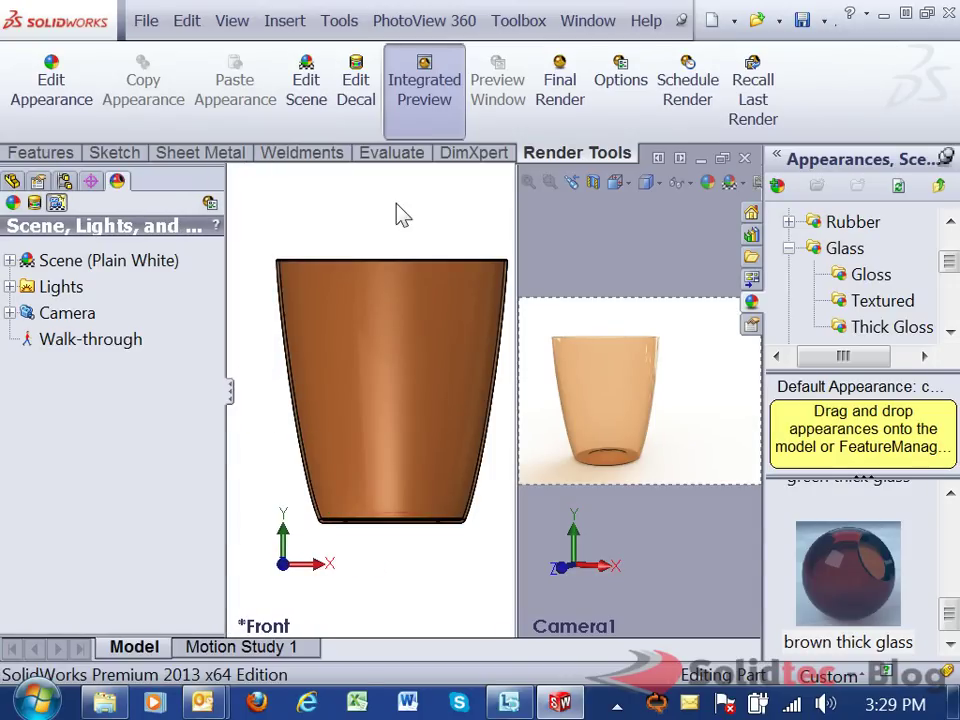
{"action": "left_click", "coordinate": [347, 243]}
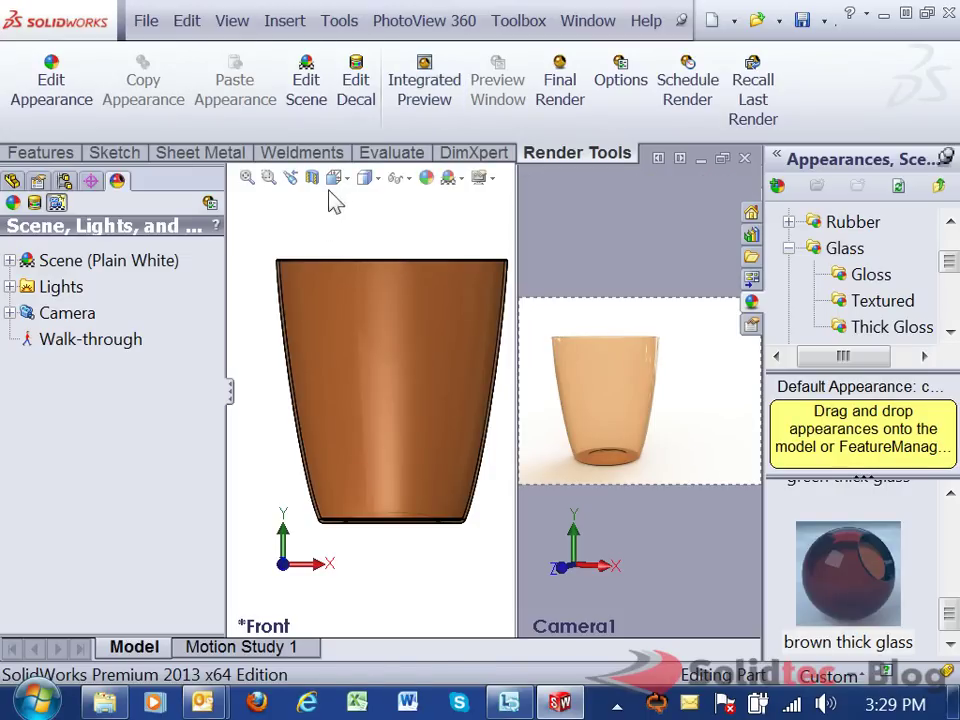
Apply the Backdrop - Studio Room scene and bring up the Scene entry's options.
{"action": "left_click", "coordinate": [456, 182]}
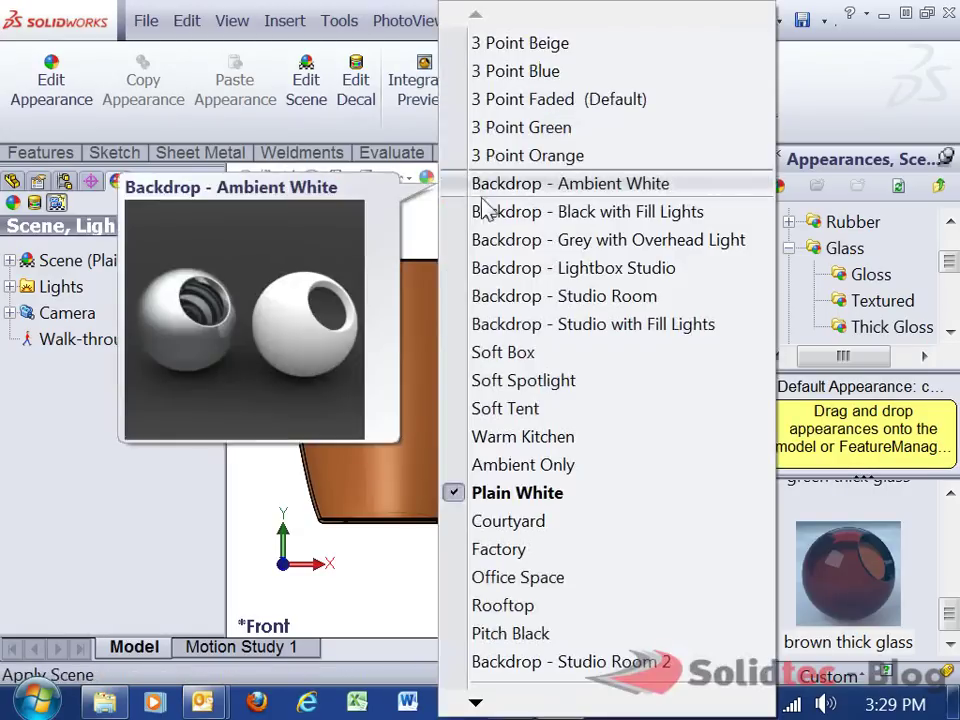
{"action": "left_click", "coordinate": [492, 300]}
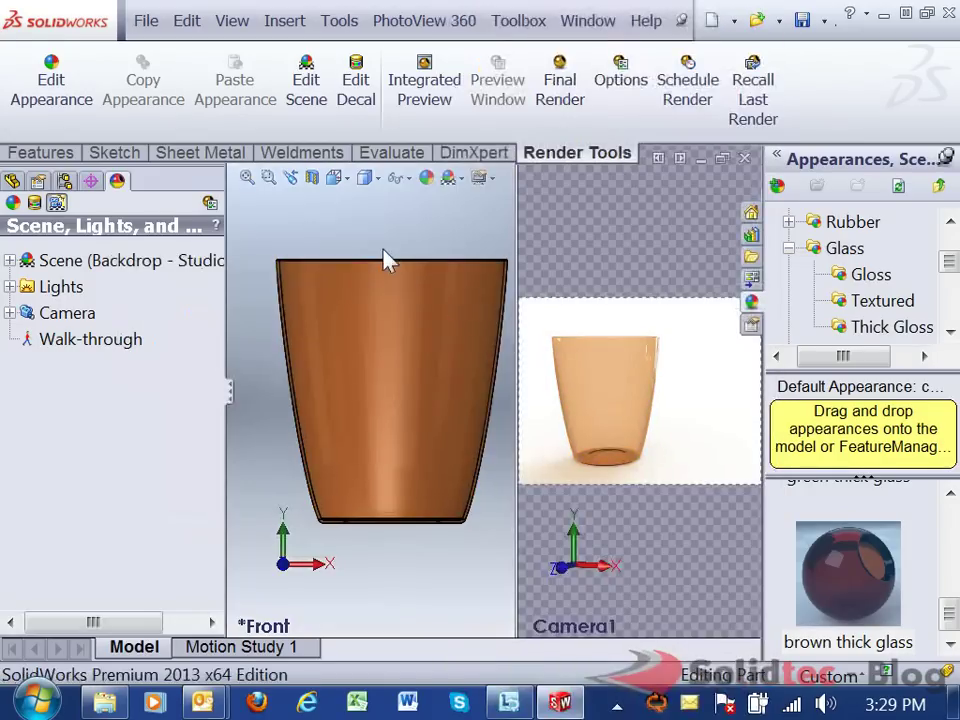
{"action": "right_click", "coordinate": [86, 264]}
Edit the scene and set its background type to Gradient.
{"action": "left_click", "coordinate": [150, 280]}
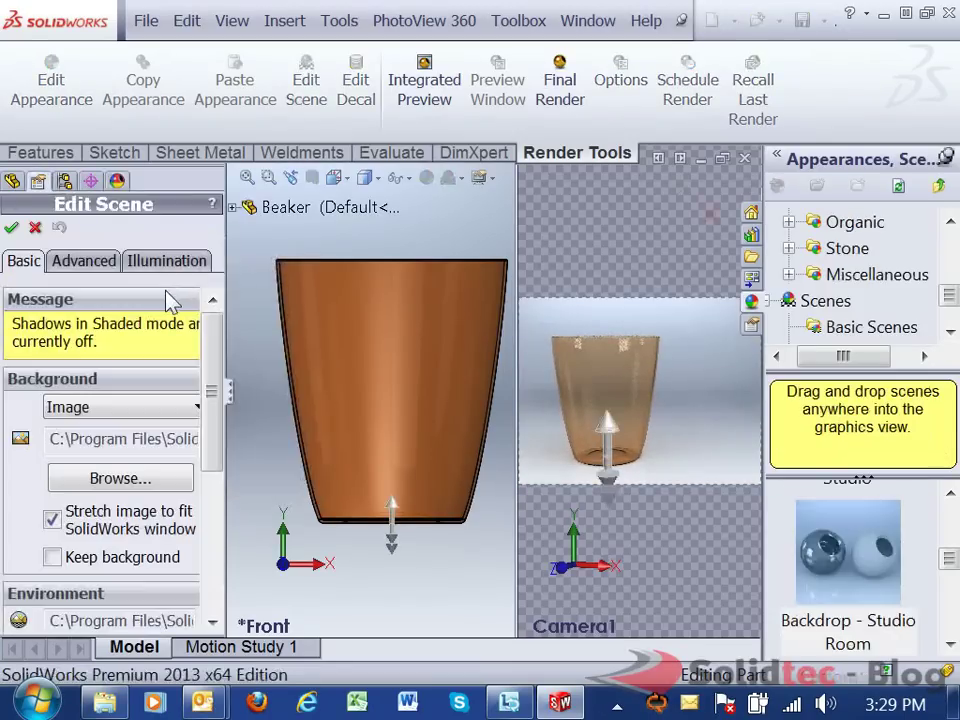
{"action": "left_click_drag", "start_coordinate": [216, 349], "coordinate": [220, 368]}
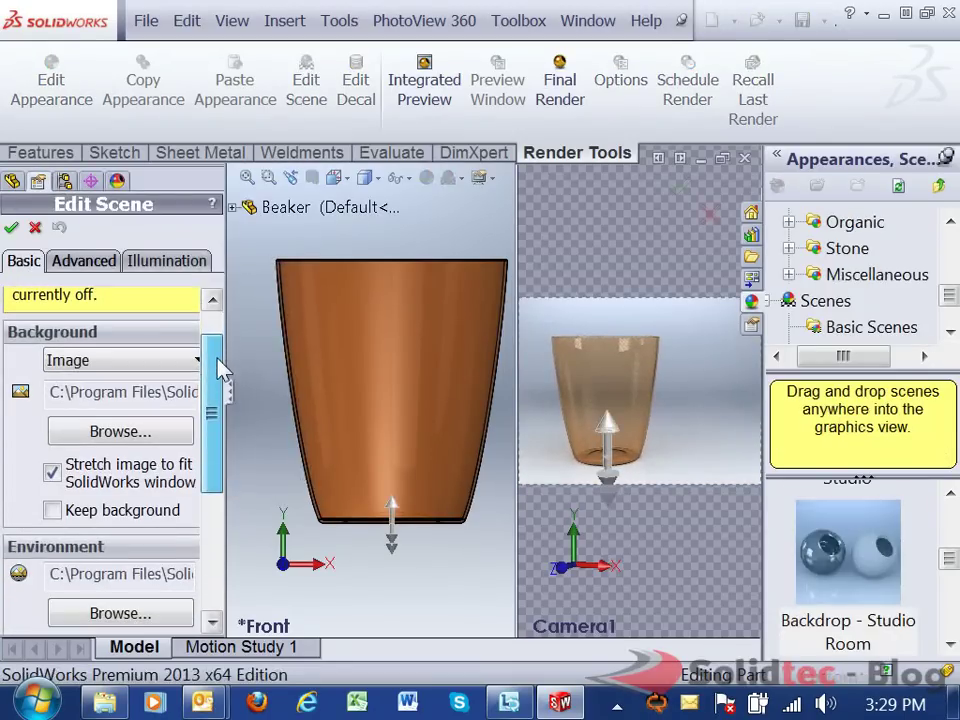
{"action": "left_click", "coordinate": [190, 362]}
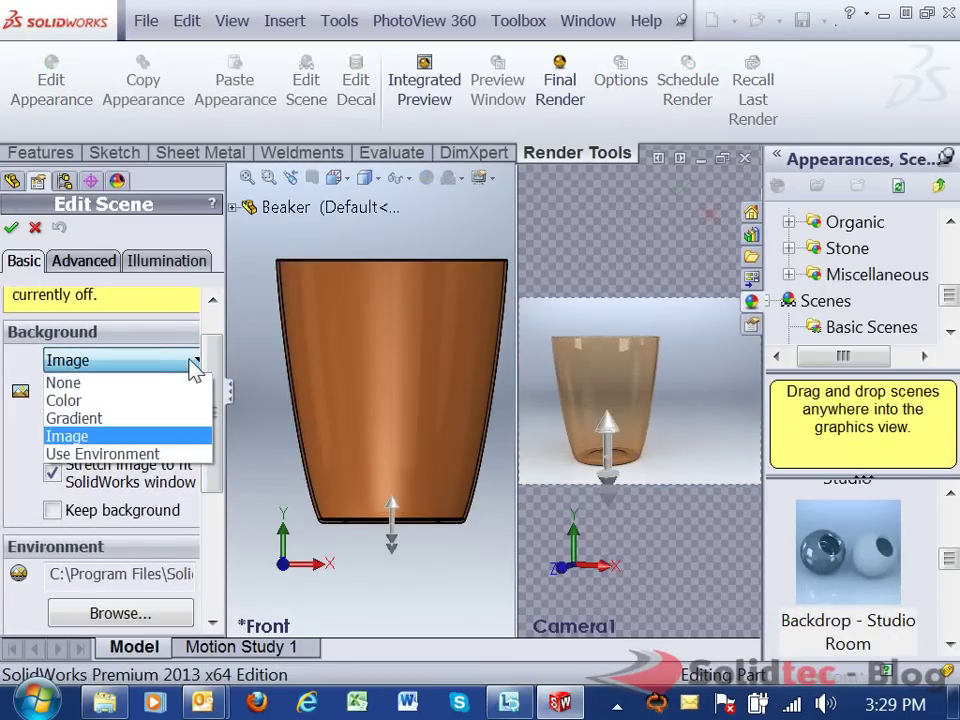
{"action": "left_click", "coordinate": [95, 419]}
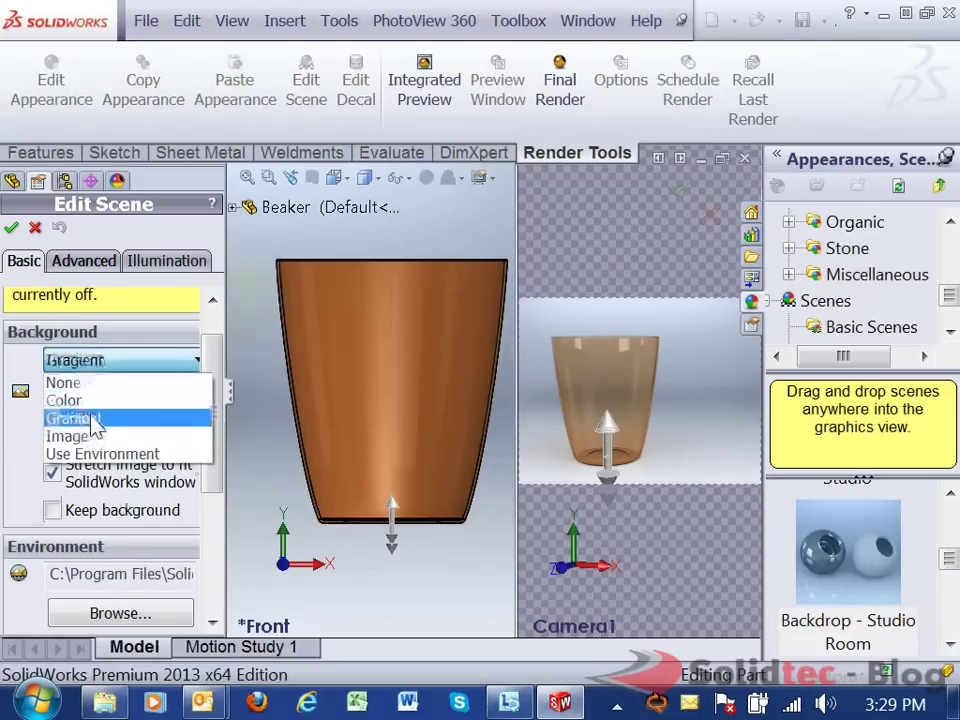
Set the gradient's top colour to light grey and its bottom colour to grey.
{"action": "left_click", "coordinate": [88, 428]}
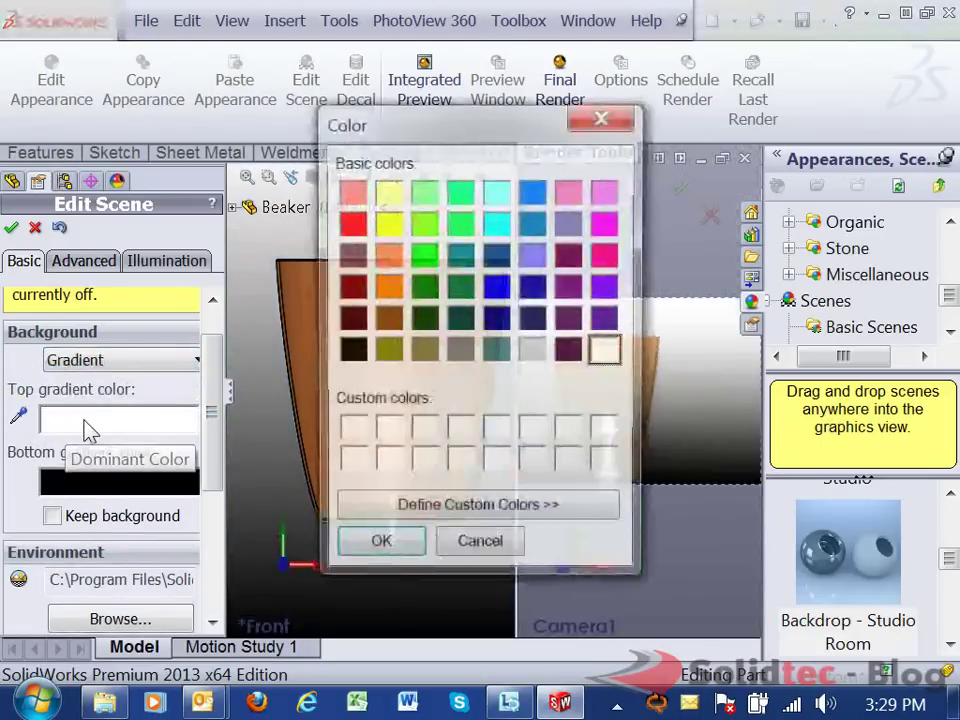
{"action": "left_click", "coordinate": [535, 353]}
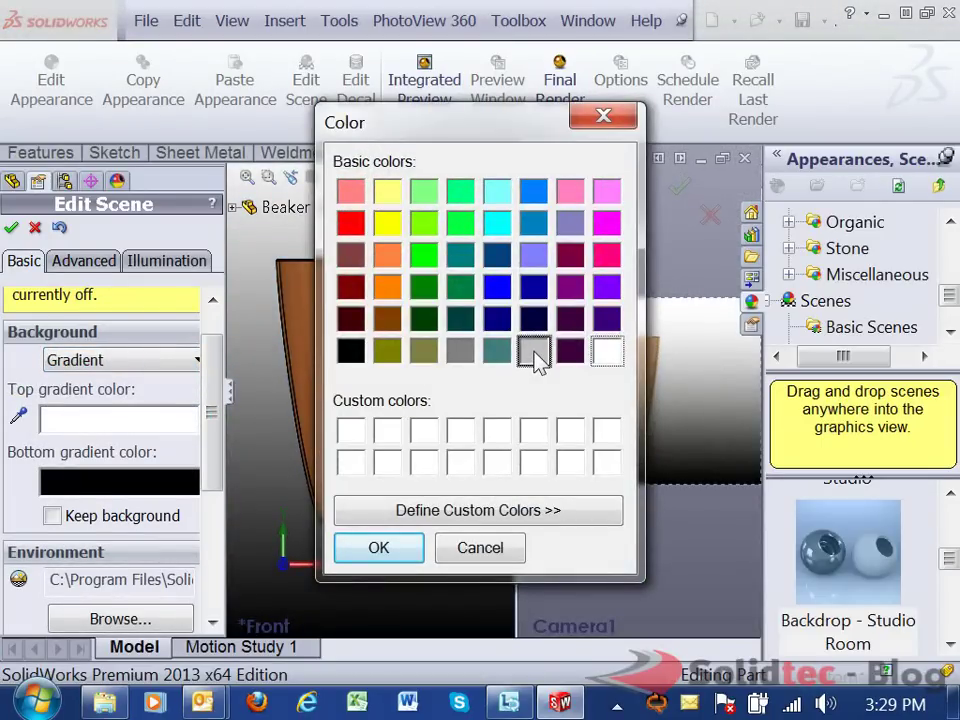
{"action": "left_click", "coordinate": [399, 546]}
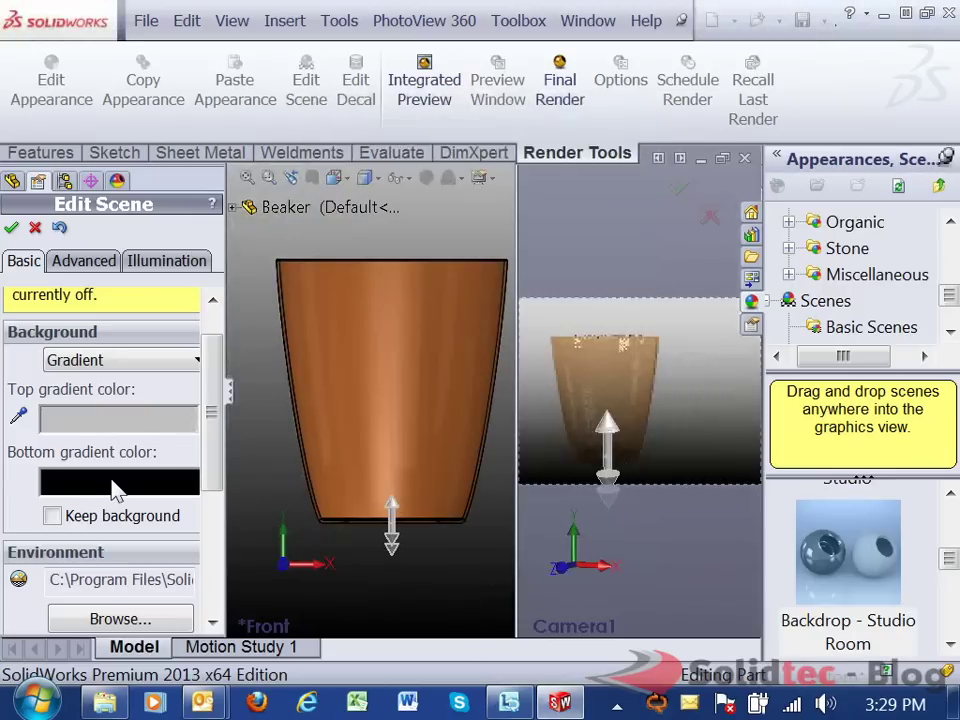
{"action": "left_click", "coordinate": [112, 489]}
{"action": "left_click", "coordinate": [469, 352]}
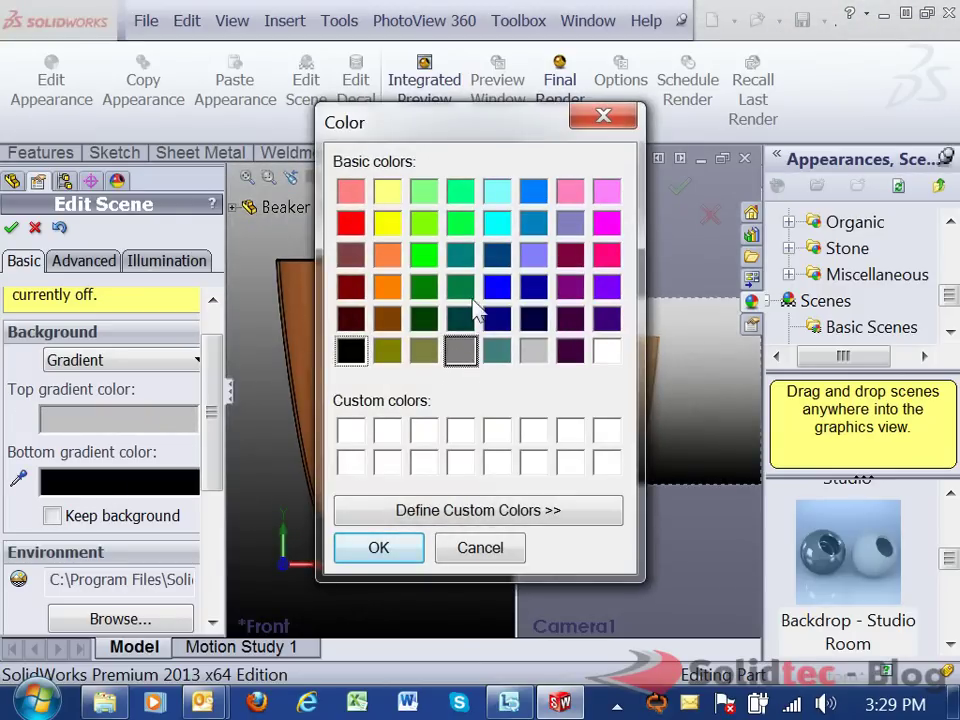
{"action": "left_click", "coordinate": [388, 550]}
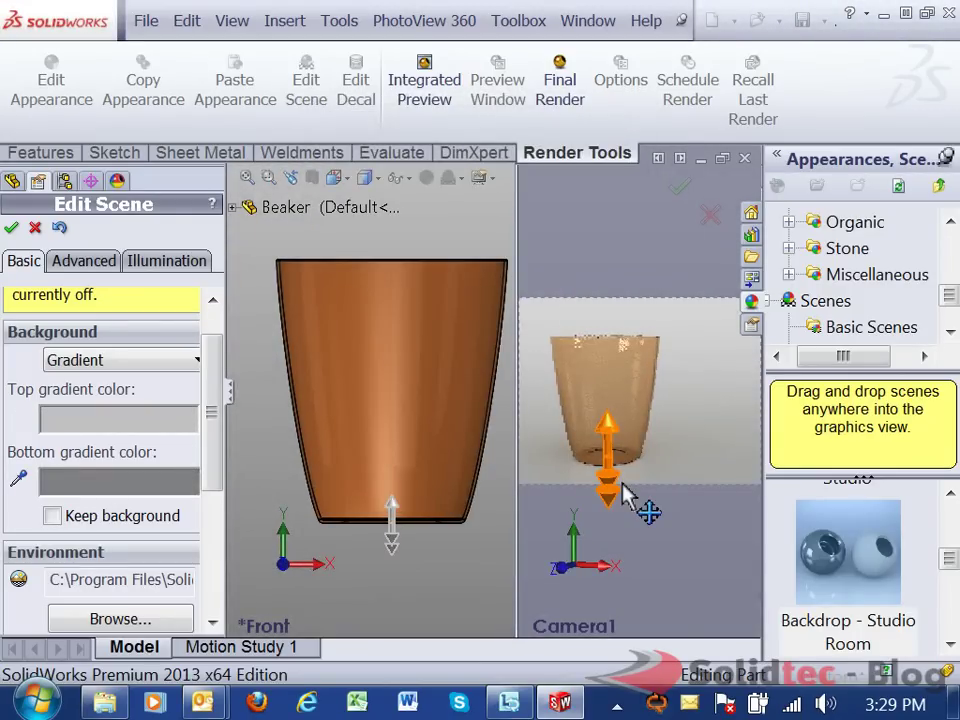
{"action": "left_click_drag", "start_coordinate": [208, 424], "coordinate": [214, 535]}
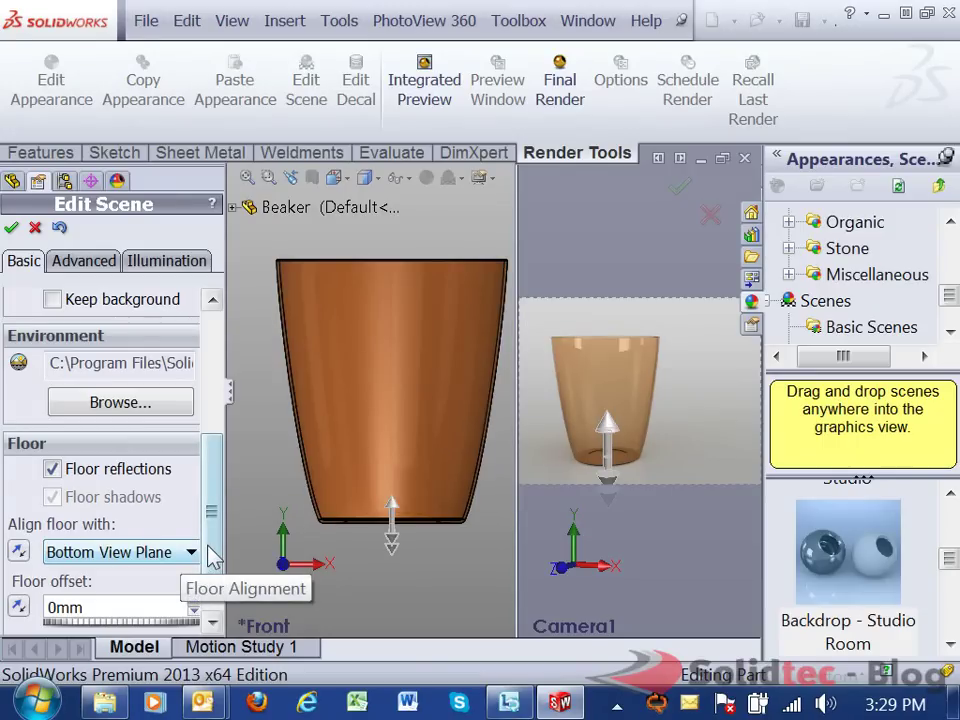
{"action": "left_click_drag", "start_coordinate": [210, 556], "coordinate": [206, 435]}
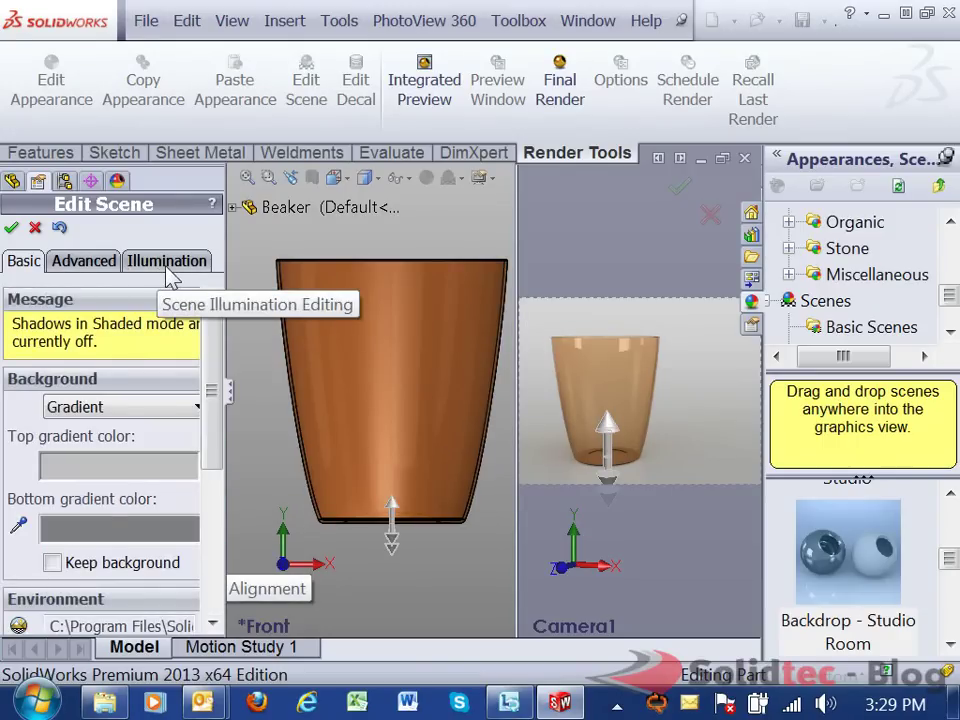
Set background brightness to 1.2 and rendering brightness to 1.5 w/srm^2, then accept the scene.
{"action": "left_click", "coordinate": [168, 262]}
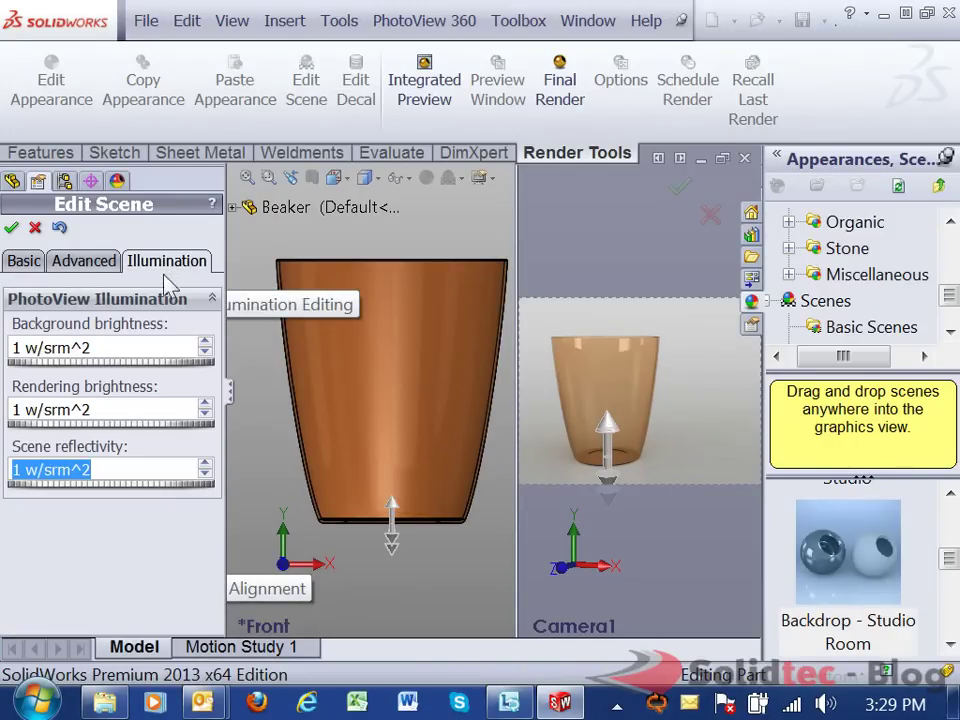
{"action": "left_click_drag", "start_coordinate": [81, 364], "coordinate": [88, 364]}
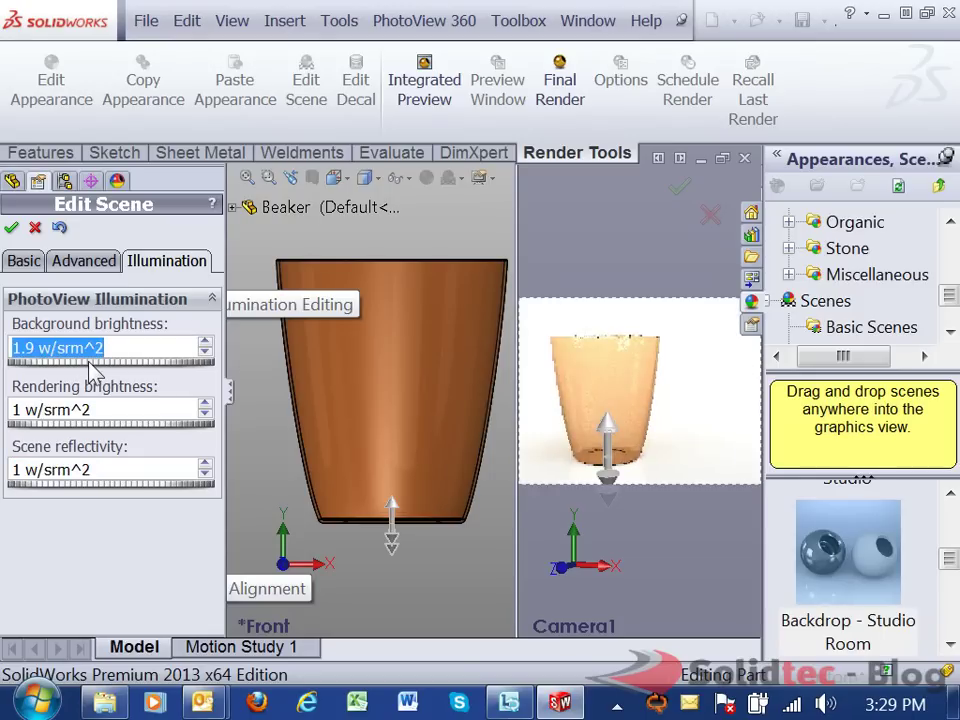
{"action": "scroll", "coordinate": [90, 370], "scroll_direction": "down", "scroll_amount": 7}
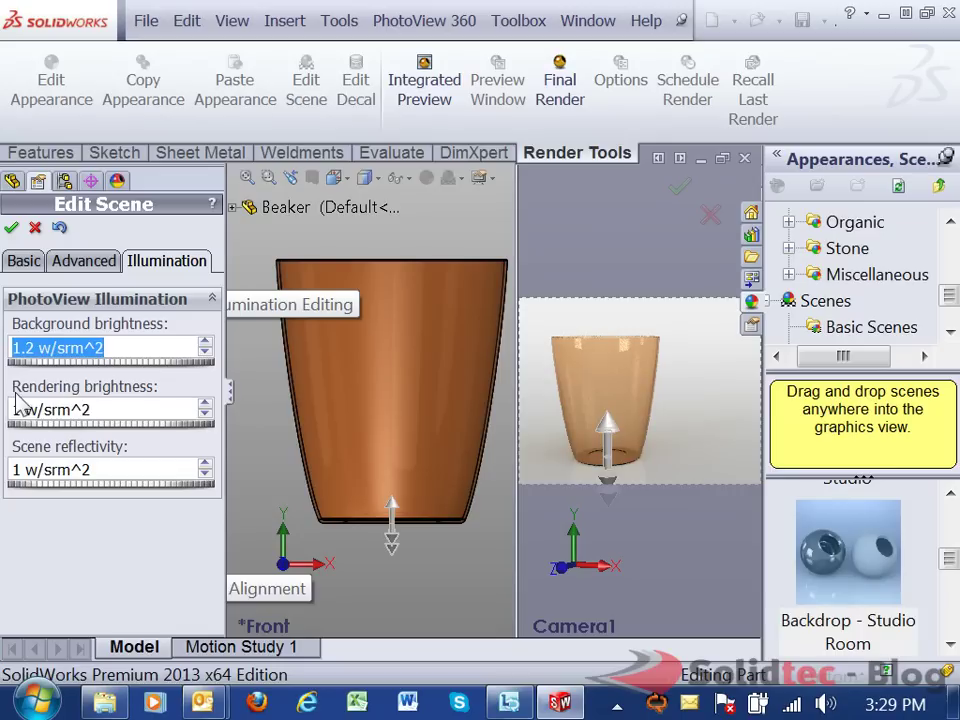
{"action": "scroll", "coordinate": [86, 425], "scroll_direction": "up", "scroll_amount": 17}
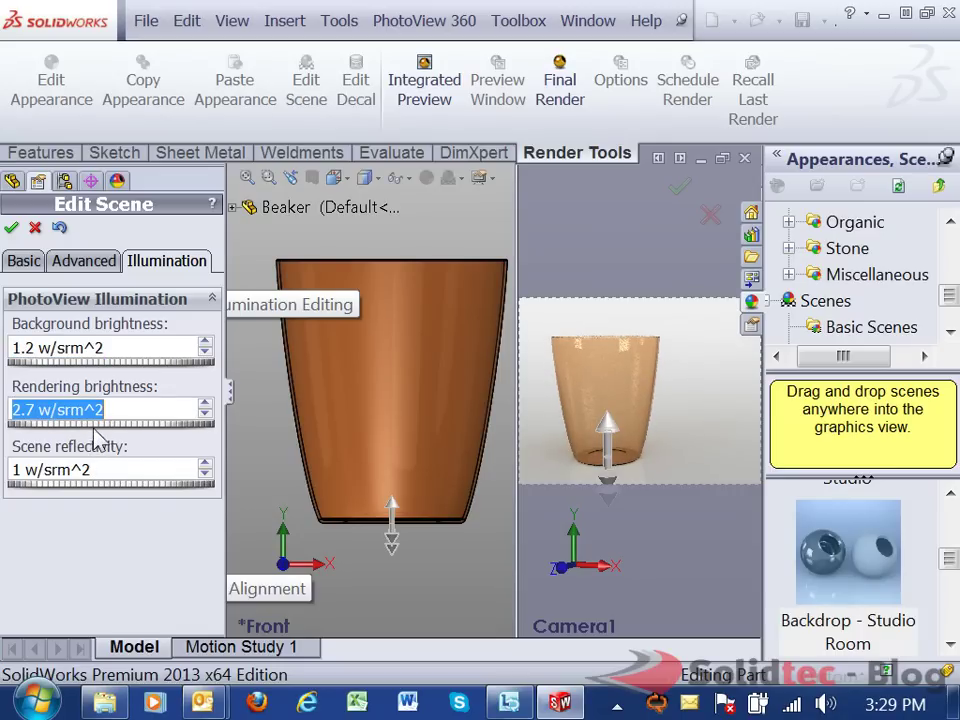
{"action": "scroll", "coordinate": [97, 431], "scroll_direction": "down", "scroll_amount": 15}
{"action": "scroll", "coordinate": [90, 430], "scroll_direction": "up", "scroll_amount": 4}
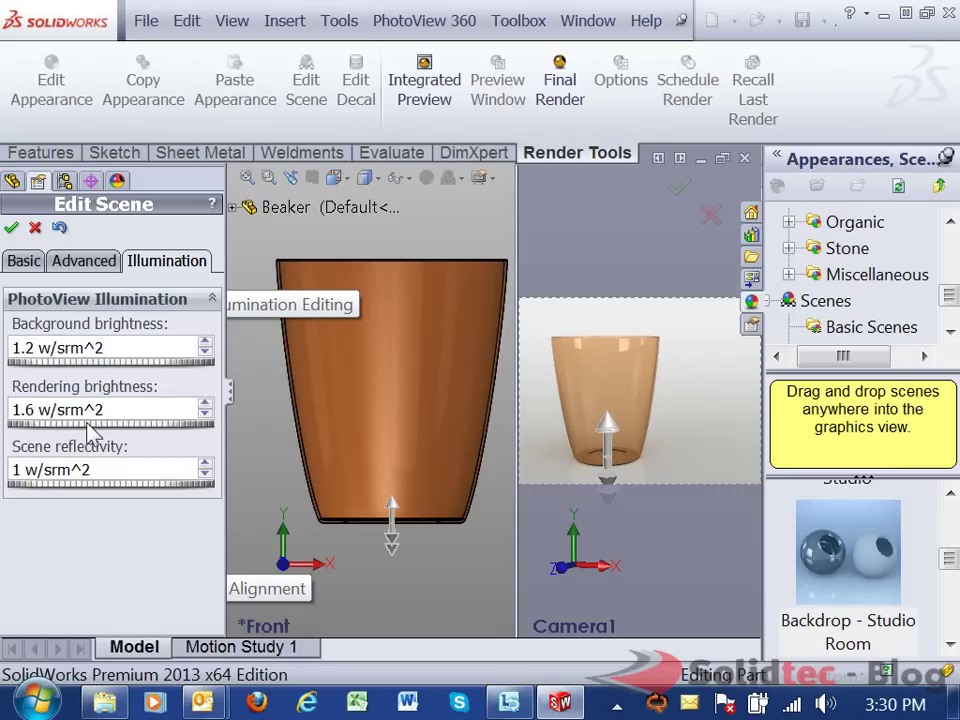
{"action": "scroll", "coordinate": [90, 429], "scroll_direction": "down", "scroll_amount": 1}
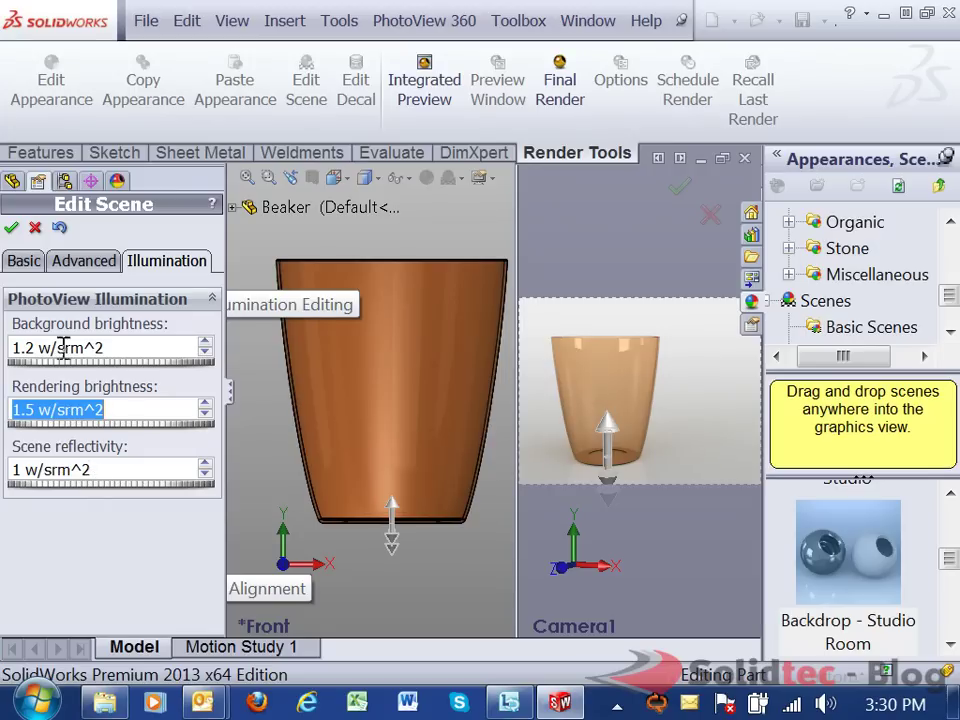
{"action": "left_click", "coordinate": [11, 229]}
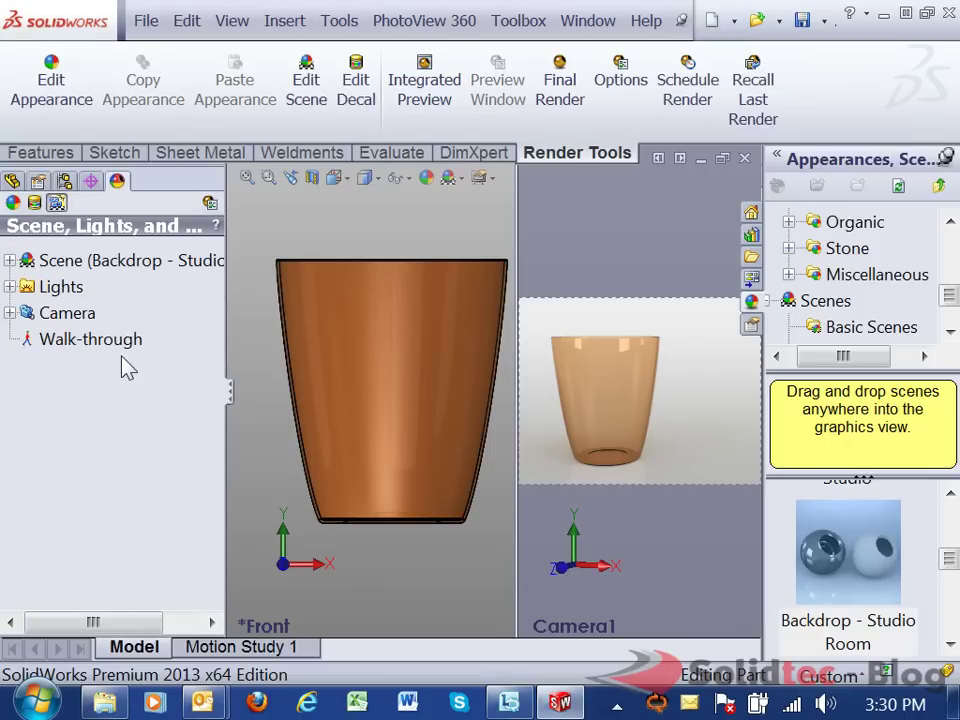
Turn both Directional5 and Directional6 on in PhotoView.
{"action": "left_click", "coordinate": [61, 288]}
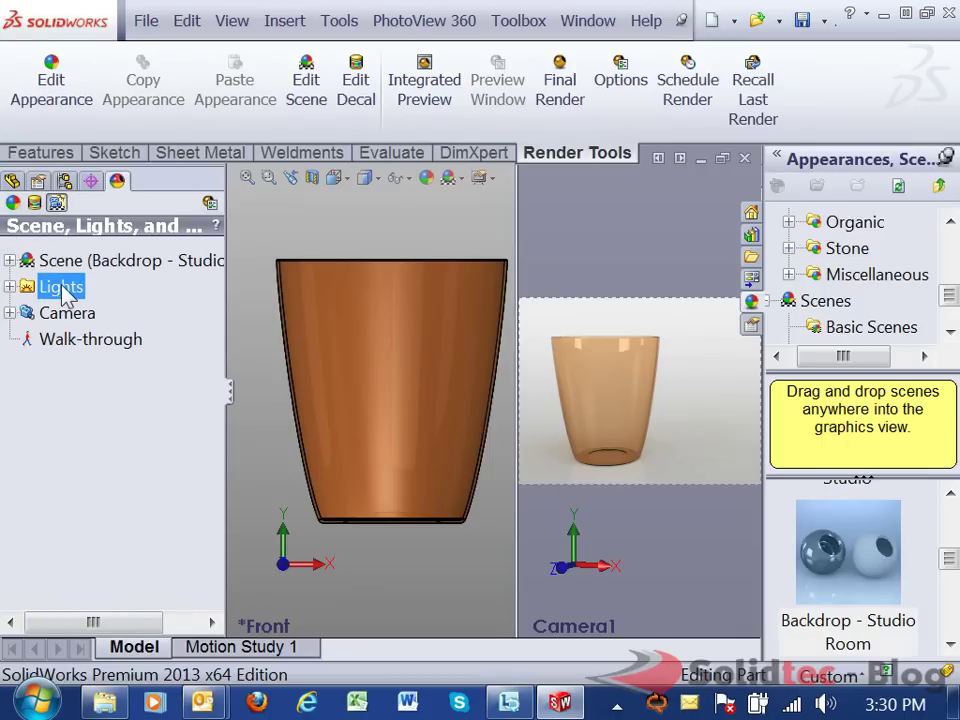
{"action": "left_click", "coordinate": [10, 287]}
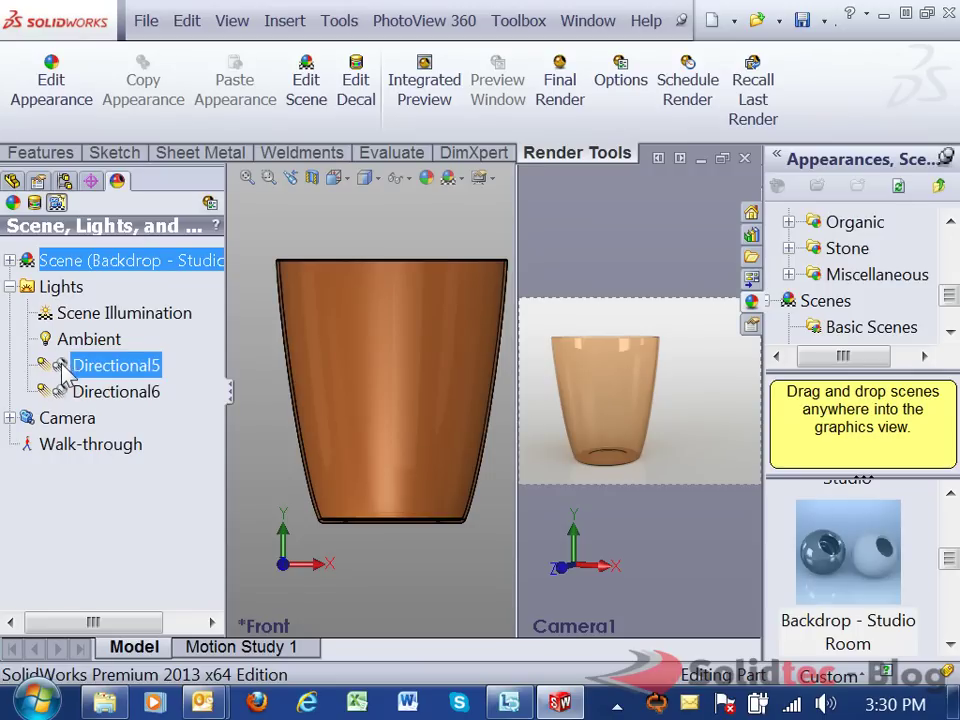
{"action": "right_click", "coordinate": [115, 370]}
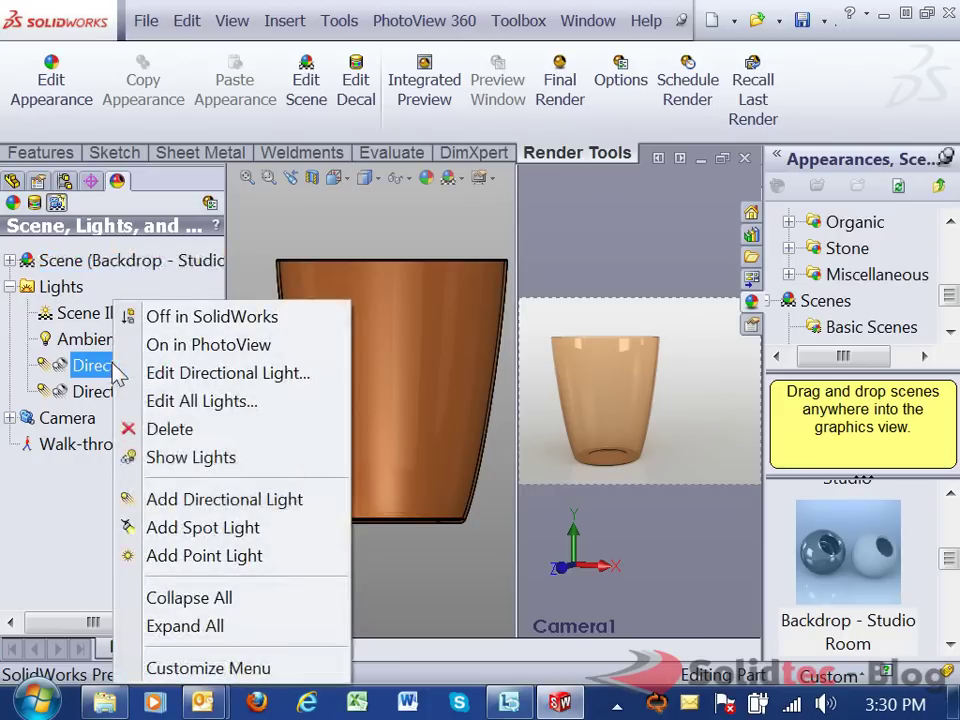
{"action": "left_click", "coordinate": [163, 355]}
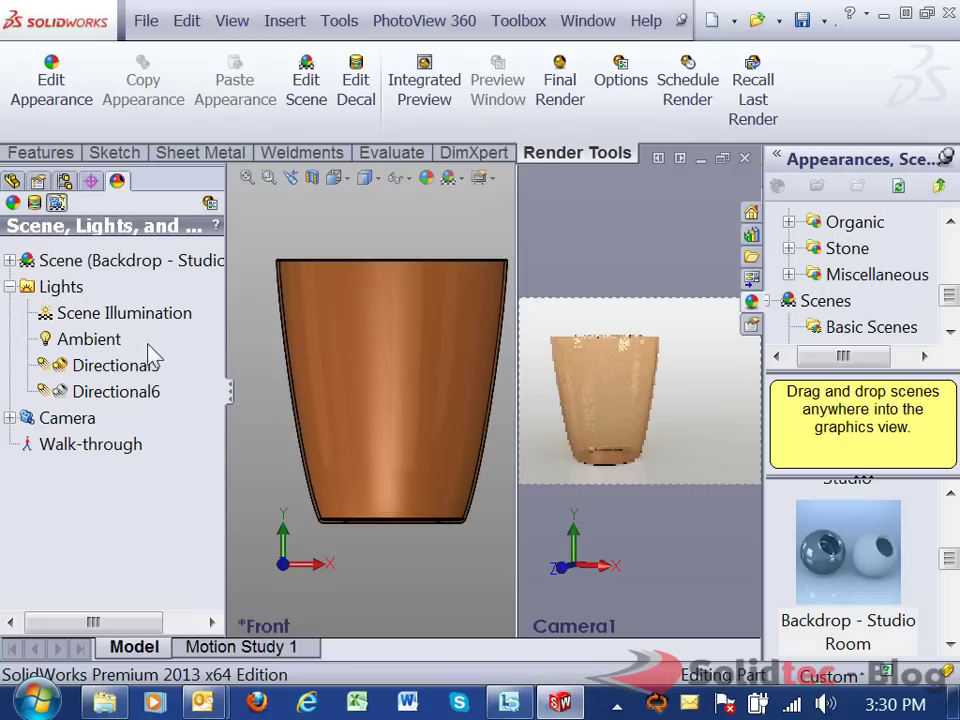
{"action": "left_click", "coordinate": [104, 393]}
{"action": "right_click", "coordinate": [103, 398]}
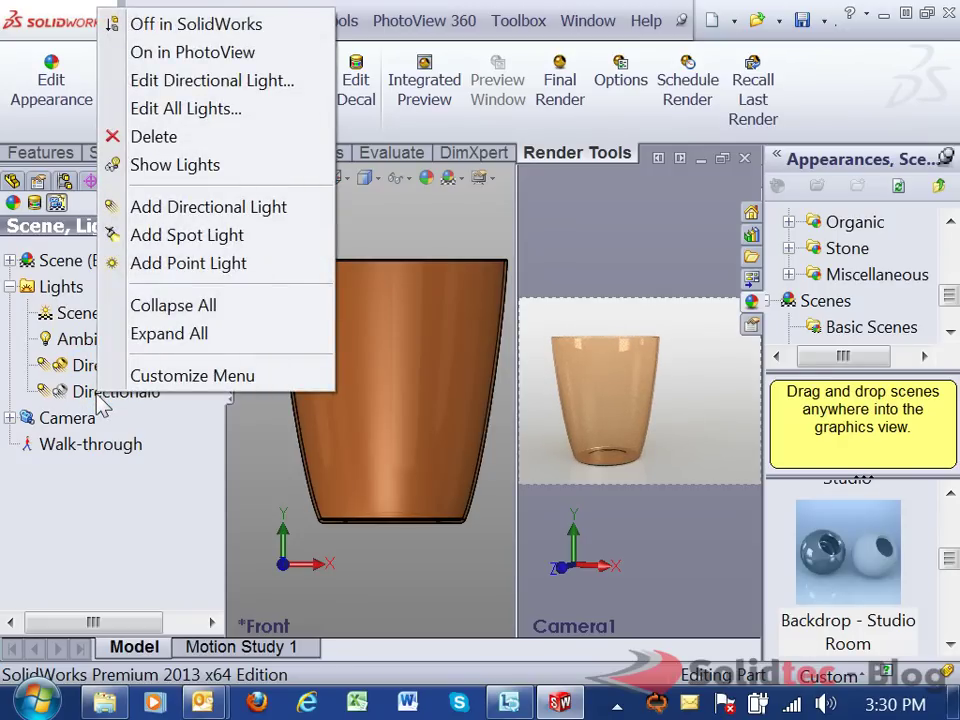
{"action": "left_click", "coordinate": [172, 52]}
Swing Directional5 to the beaker's left and enable its PhotoView shadows.
{"action": "left_click", "coordinate": [100, 370]}
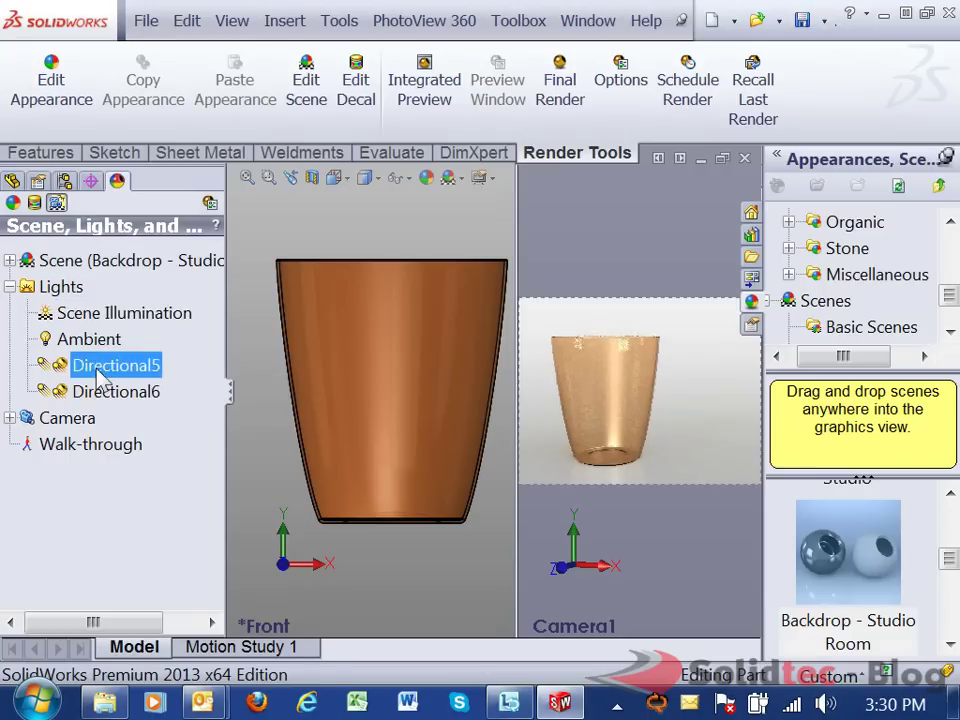
{"action": "right_click", "coordinate": [100, 372]}
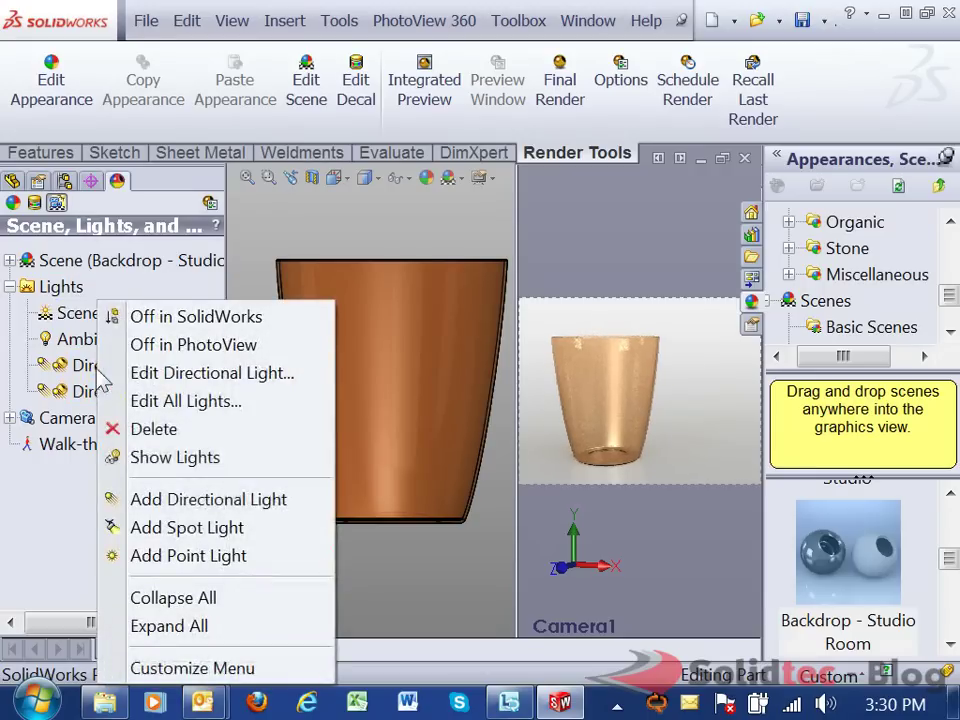
{"action": "left_click", "coordinate": [160, 374]}
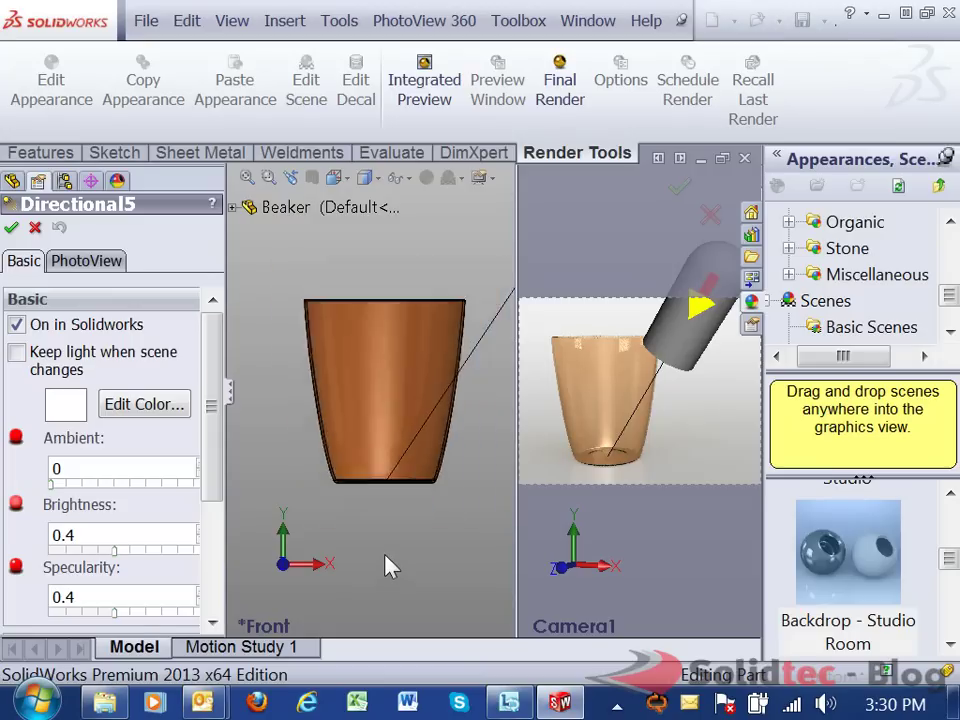
{"action": "middle_click_drag", "start_coordinate": [390, 565], "coordinate": [386, 493]}
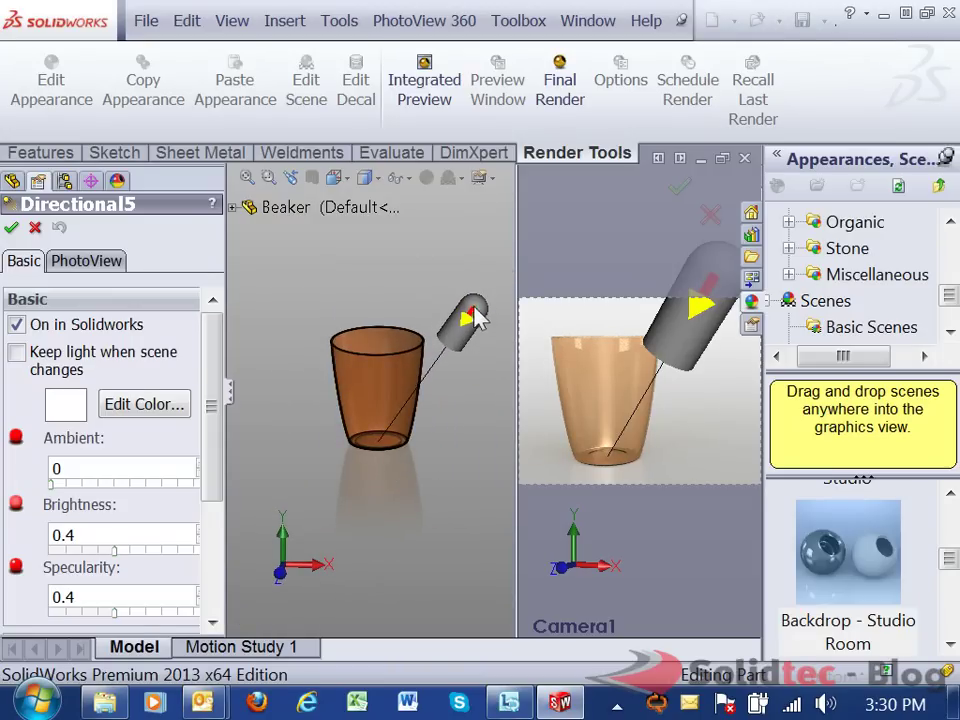
{"action": "left_click_drag", "start_coordinate": [476, 318], "coordinate": [276, 366]}
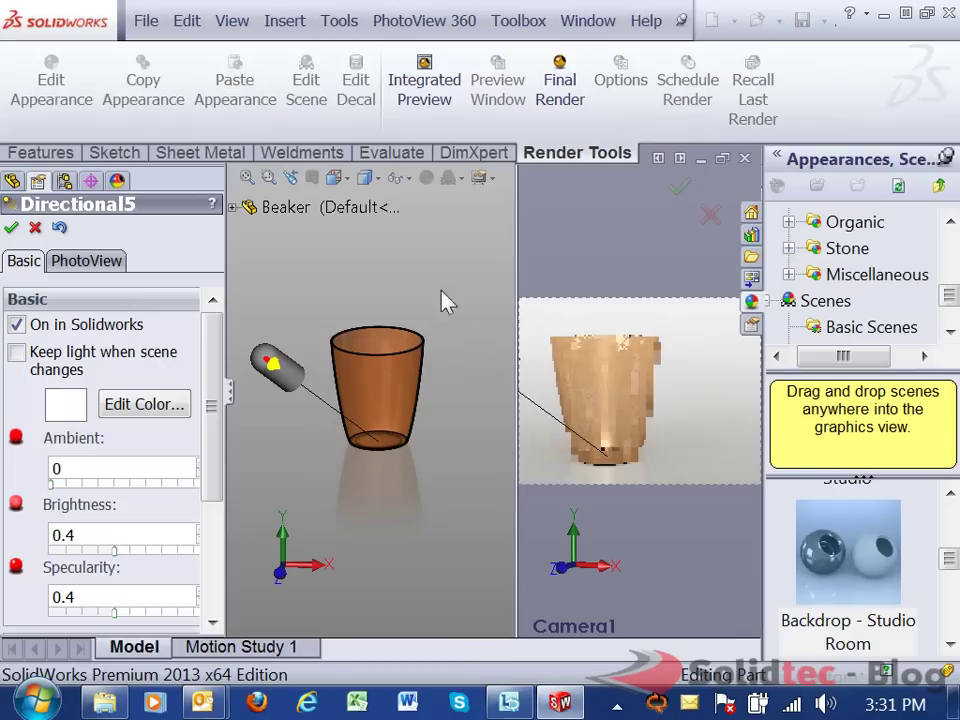
{"action": "left_click", "coordinate": [66, 258]}
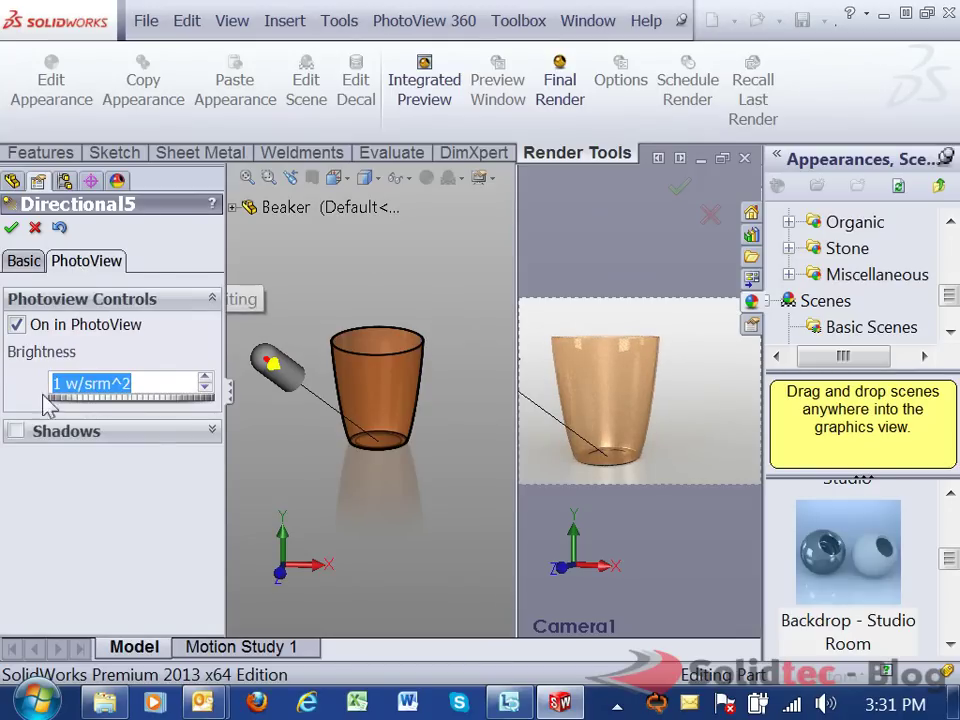
{"action": "left_click", "coordinate": [18, 432]}
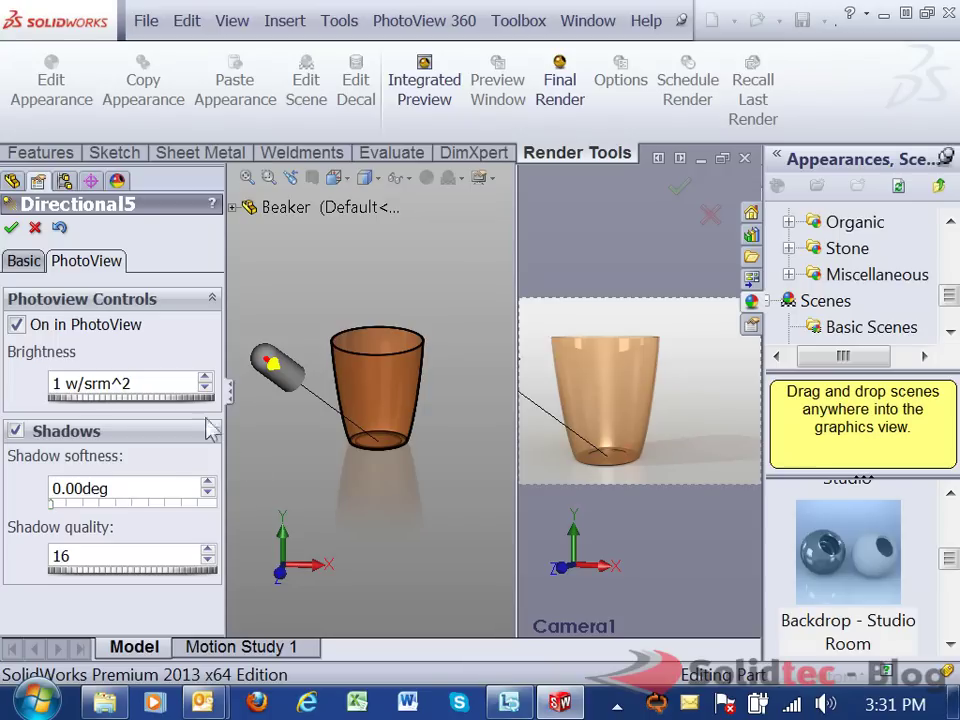
{"action": "left_click", "coordinate": [12, 232]}
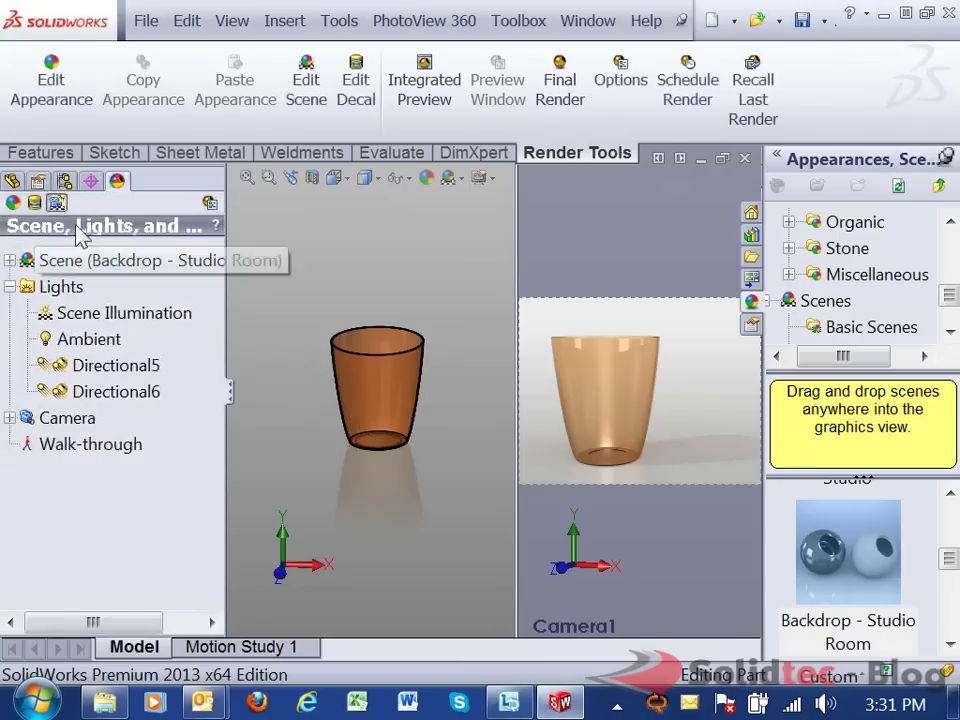
Edit Directional6 and swing it around the beaker.
{"action": "right_click", "coordinate": [118, 392]}
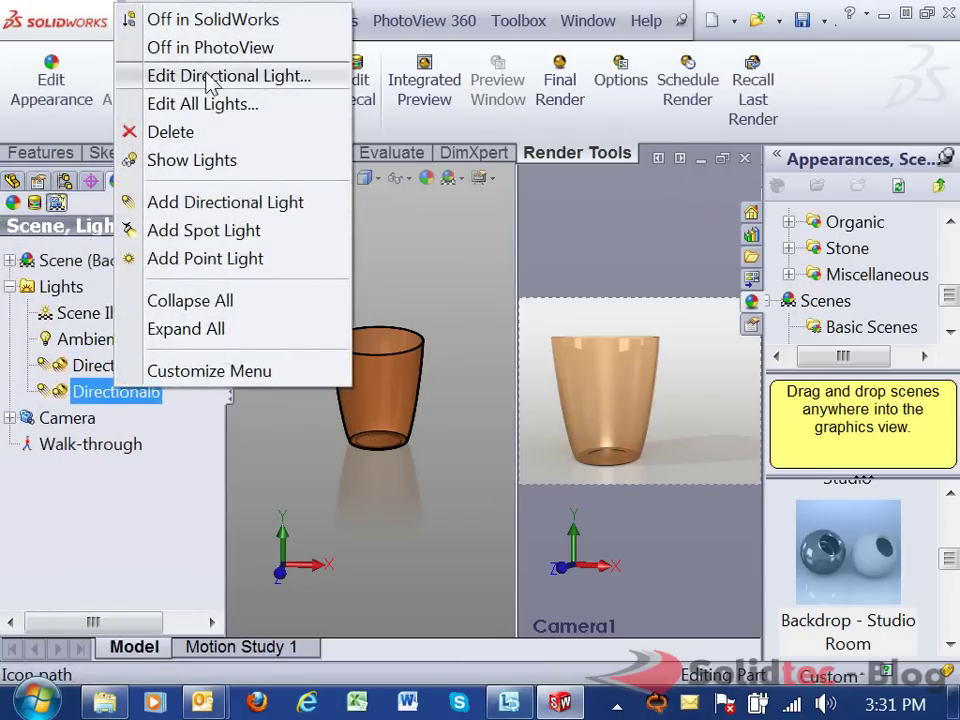
{"action": "left_click", "coordinate": [210, 78]}
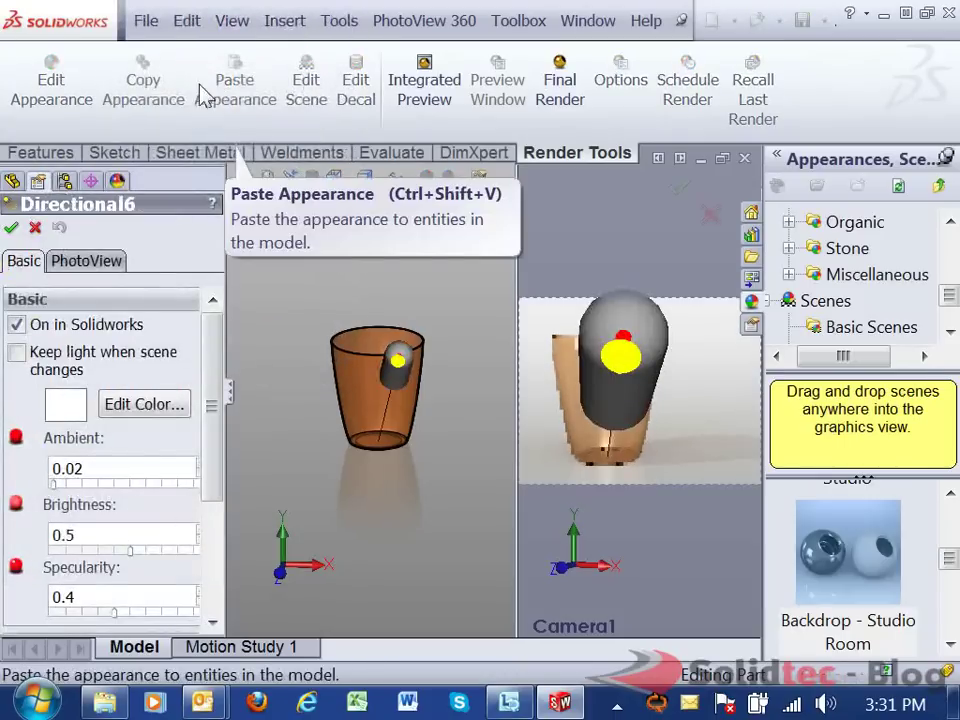
{"action": "left_click", "coordinate": [80, 265]}
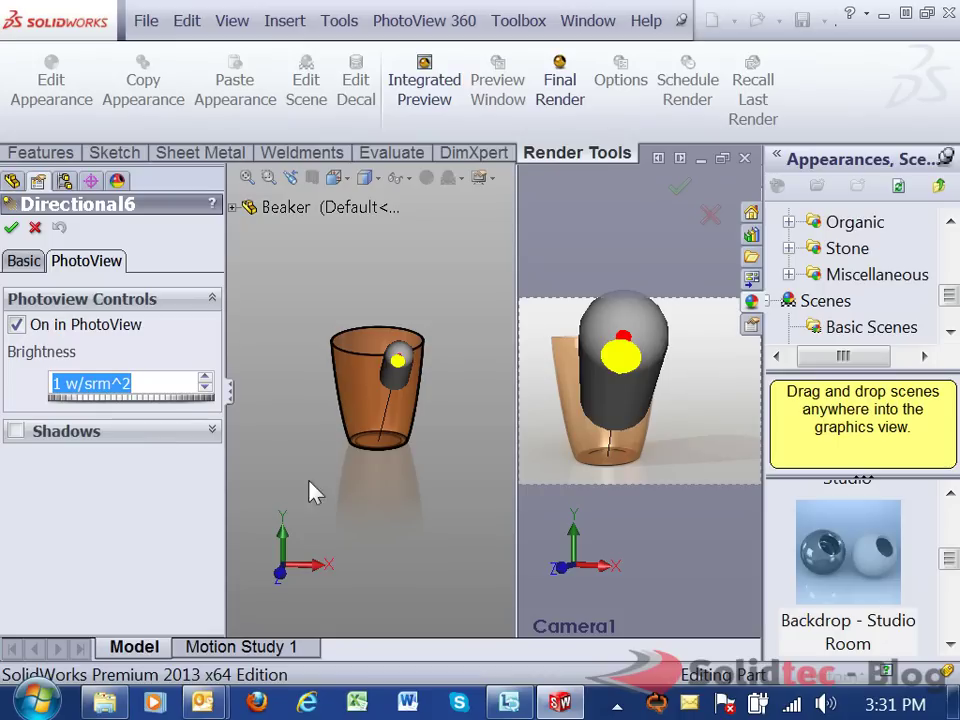
{"action": "left_click", "coordinate": [630, 370]}
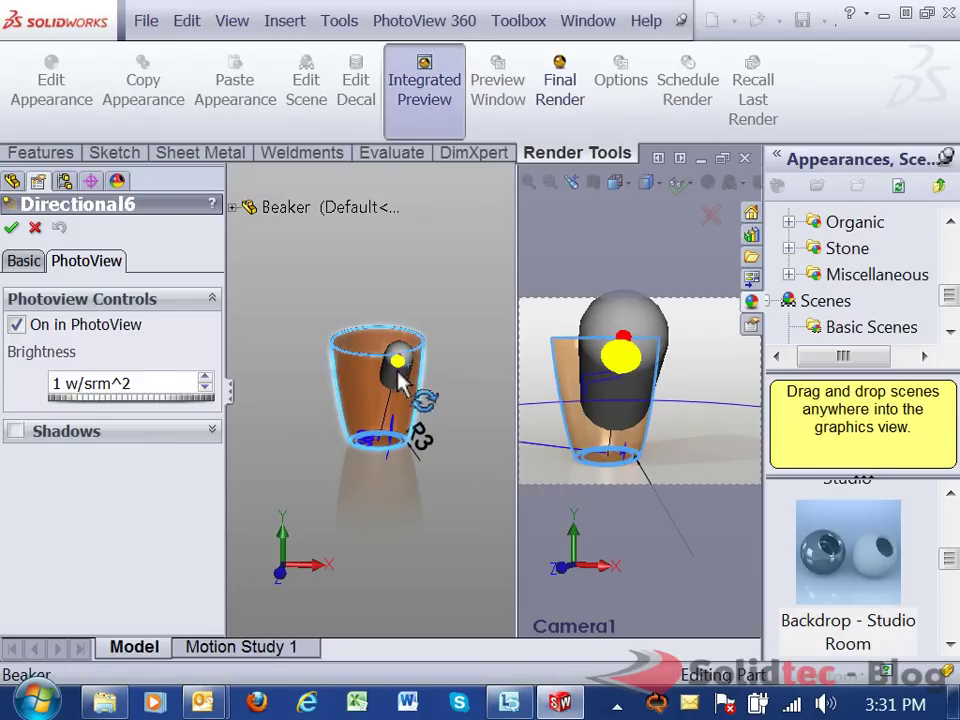
{"action": "left_click_drag", "start_coordinate": [414, 357], "coordinate": [428, 353]}
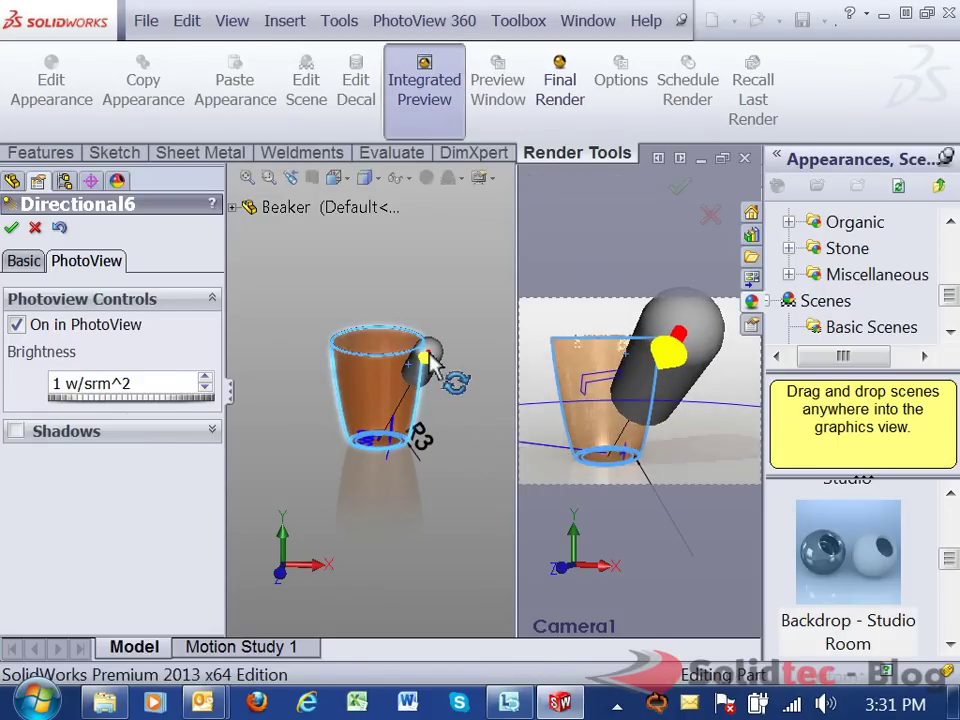
Turn on Directional6's PhotoView shadows with 8.00deg softness and accept the changes.
{"action": "left_click", "coordinate": [16, 431]}
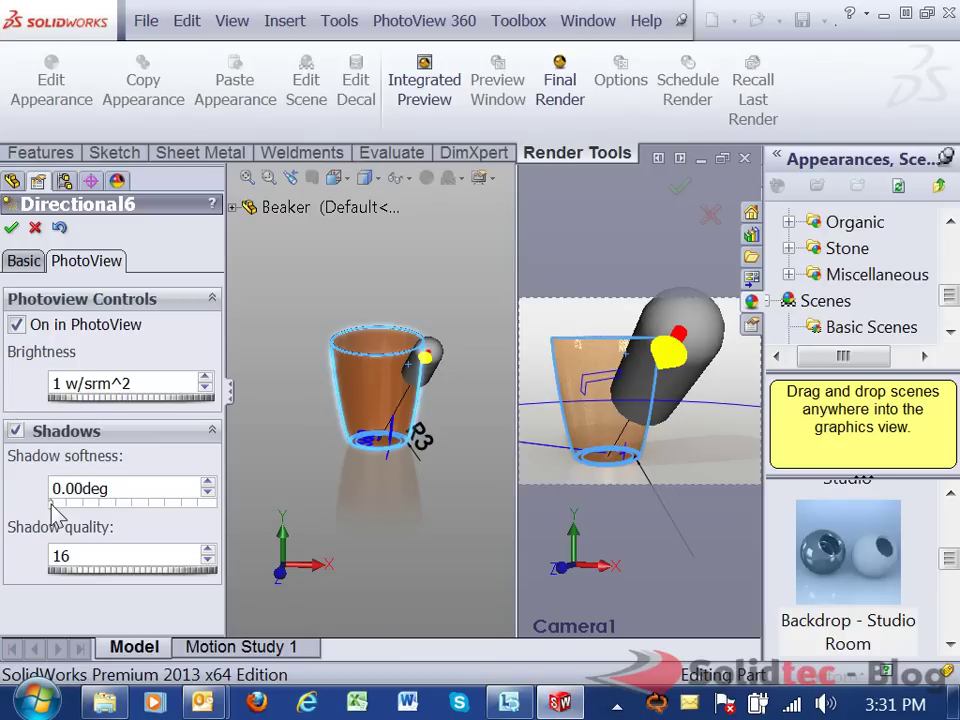
{"action": "left_click_drag", "start_coordinate": [57, 505], "coordinate": [189, 514]}
{"action": "left_click", "coordinate": [121, 486]}
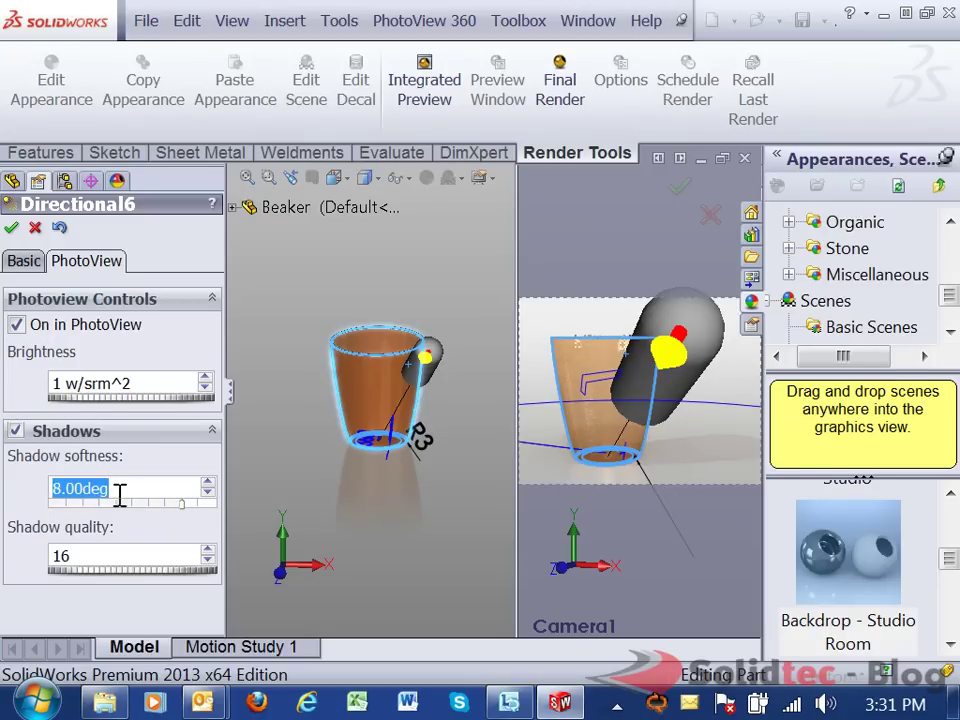
{"action": "left_click", "coordinate": [11, 227]}
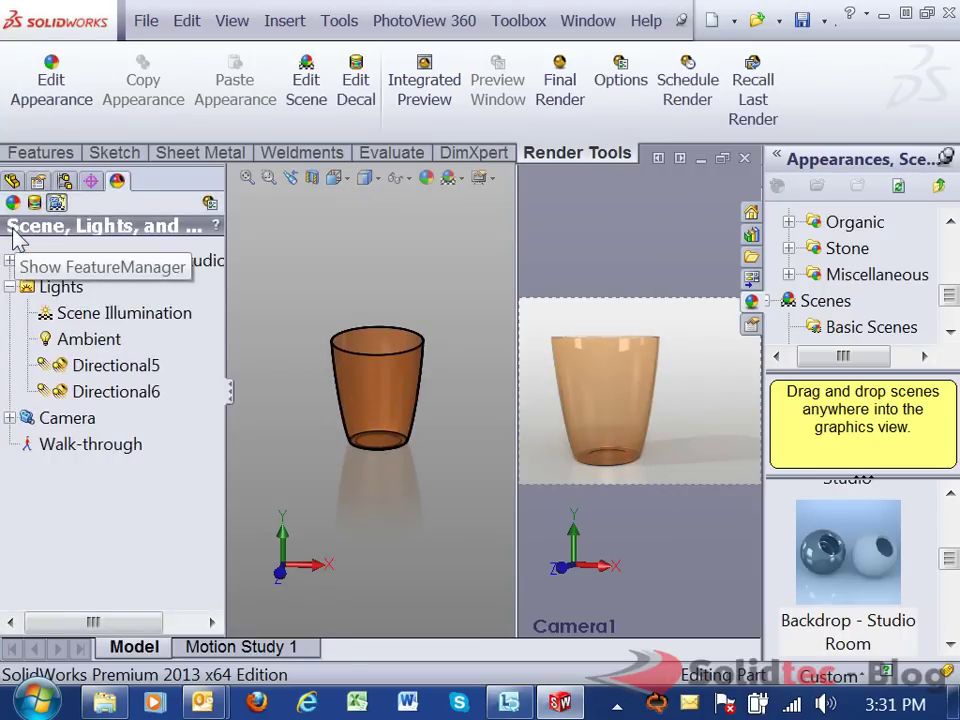
{"action": "left_click", "coordinate": [105, 393]}
Close the Directional6 context menu without choosing an action.
{"action": "right_click", "coordinate": [85, 396]}
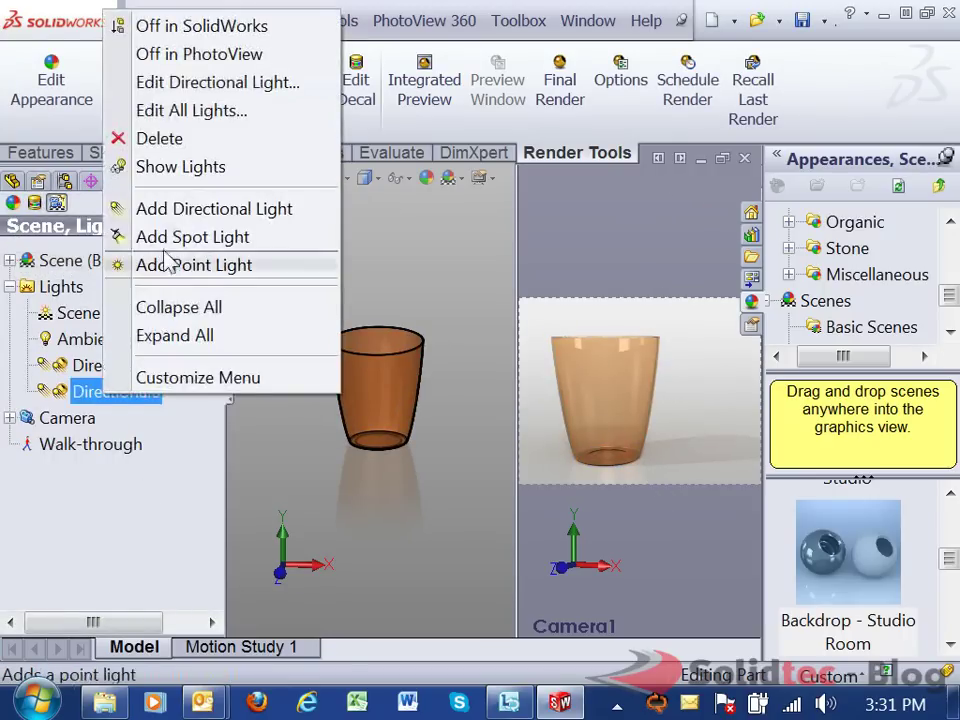
{"action": "left_click", "coordinate": [176, 555]}
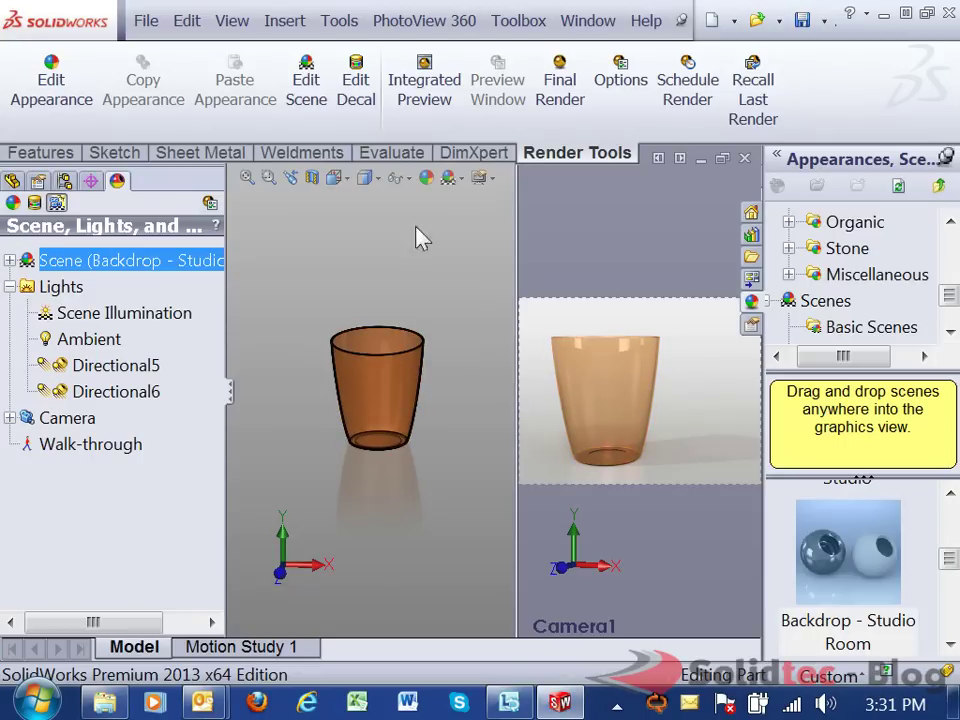
Set PhotoView 360 final render quality to Maximum and output size to 640X480, then apply.
{"action": "left_click", "coordinate": [621, 92]}
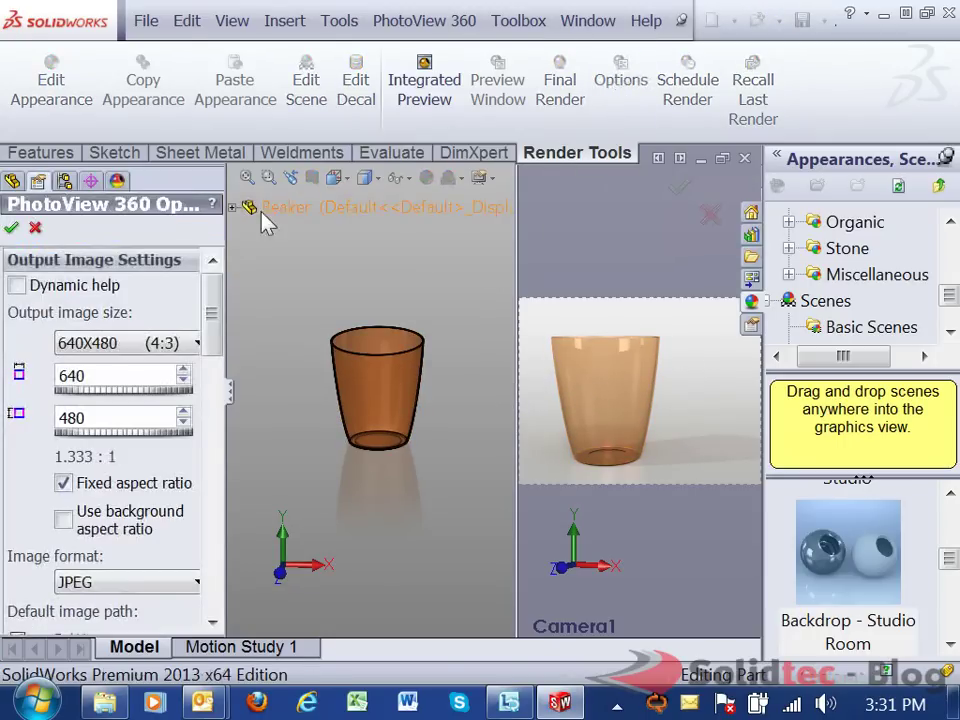
{"action": "left_click_drag", "start_coordinate": [214, 303], "coordinate": [218, 387]}
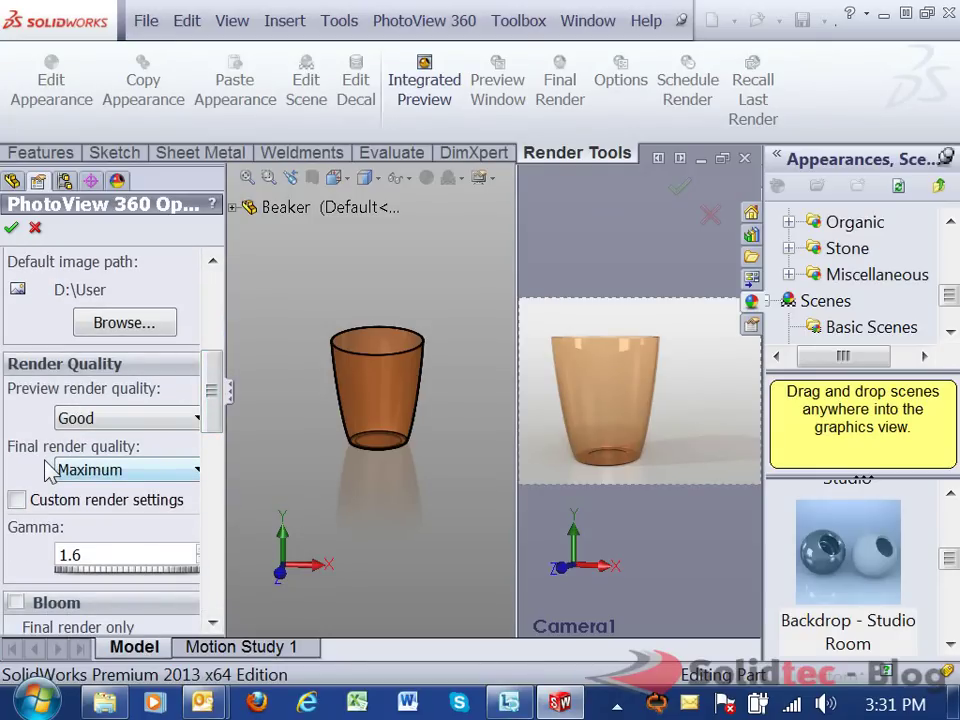
{"action": "left_click", "coordinate": [97, 484]}
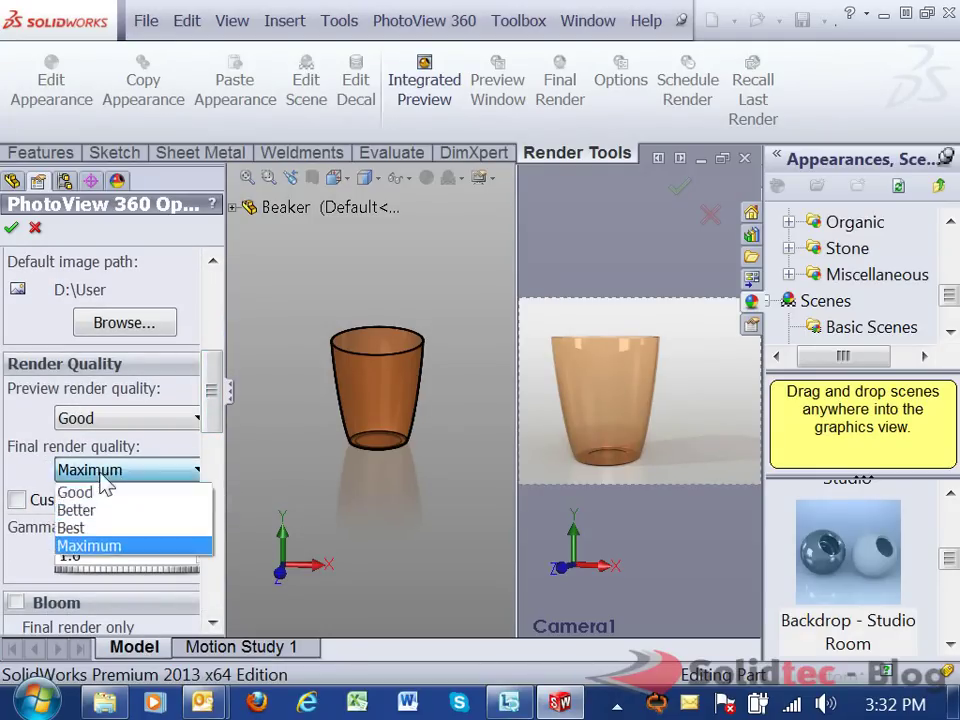
{"action": "left_click", "coordinate": [88, 546]}
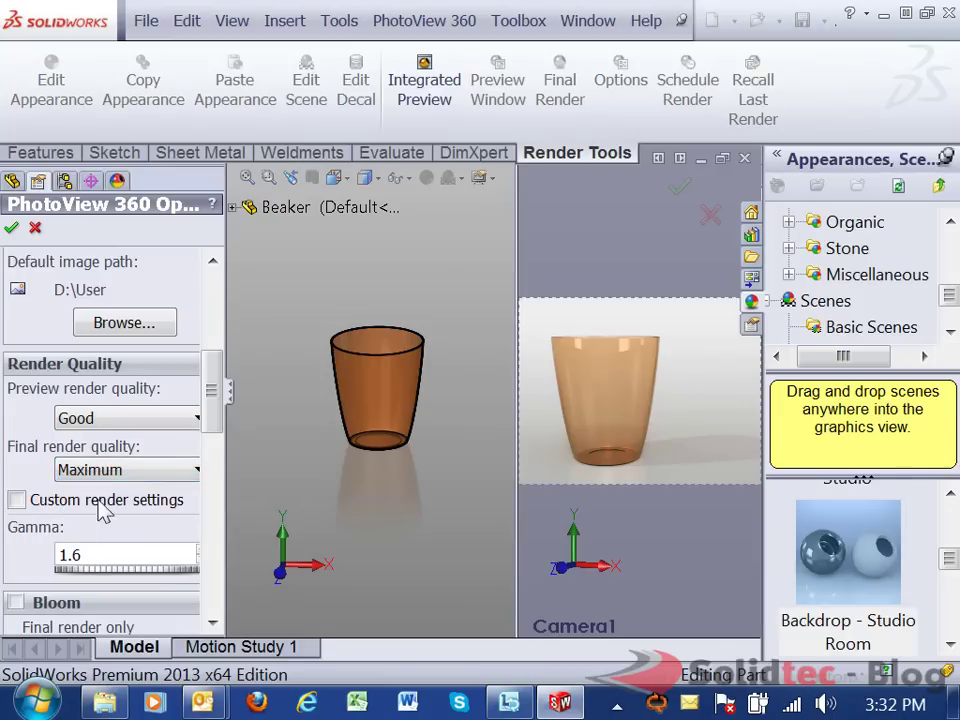
{"action": "left_click_drag", "start_coordinate": [214, 399], "coordinate": [216, 314]}
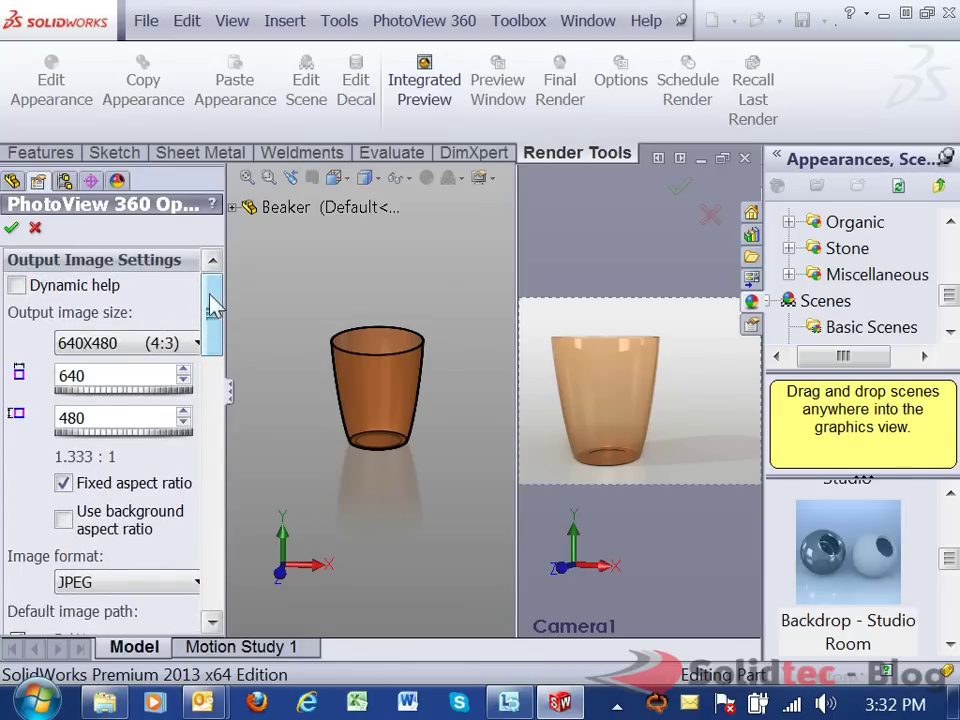
{"action": "left_click", "coordinate": [197, 343]}
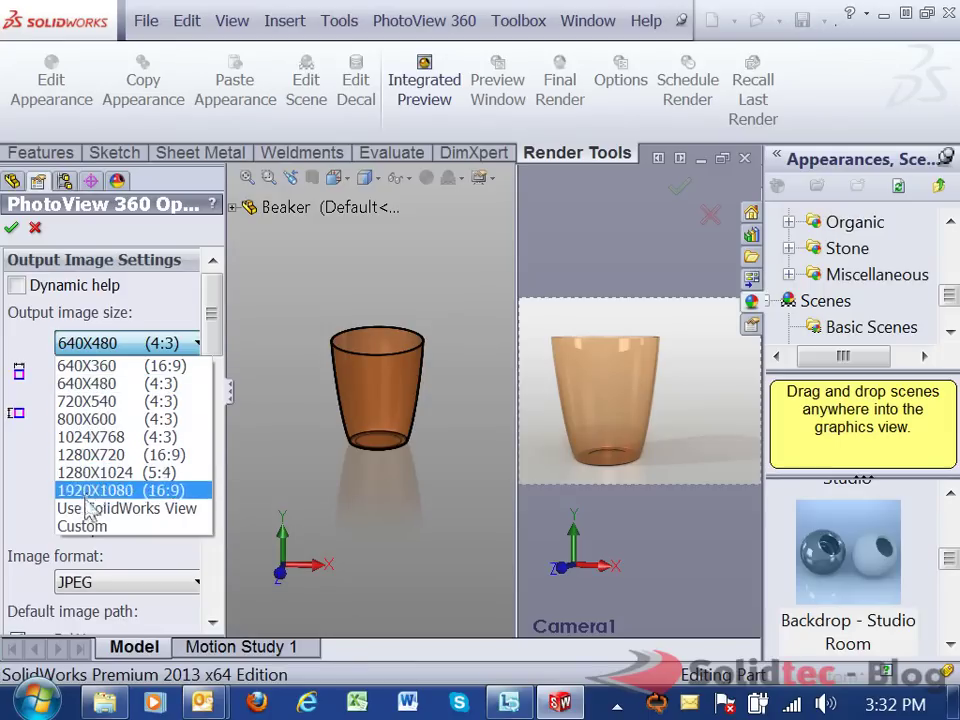
{"action": "left_click", "coordinate": [113, 386]}
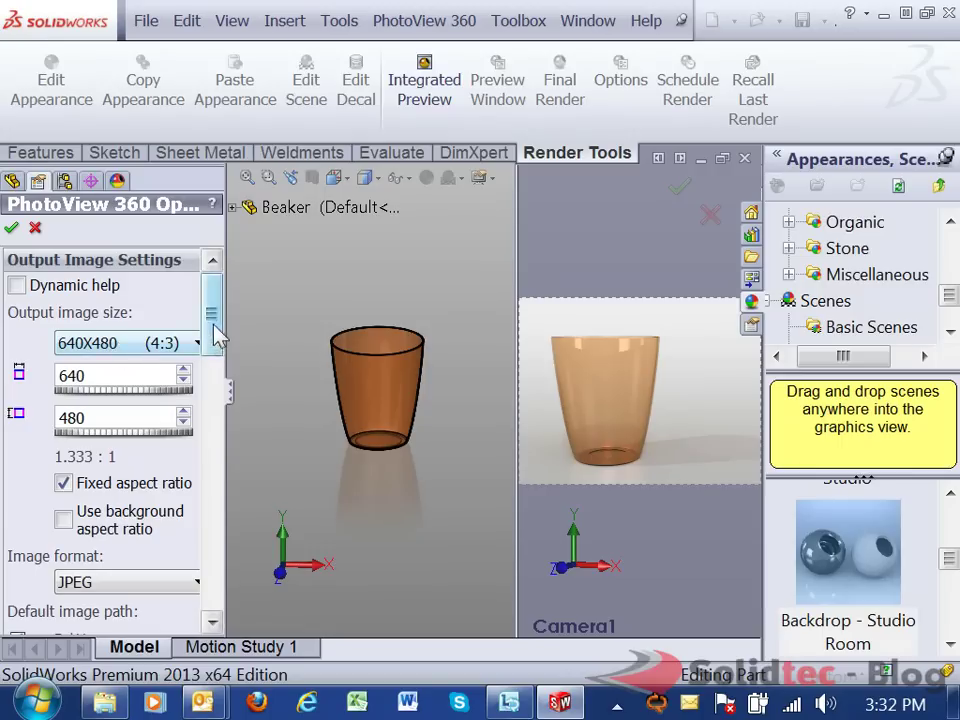
{"action": "left_click_drag", "start_coordinate": [214, 326], "coordinate": [228, 302]}
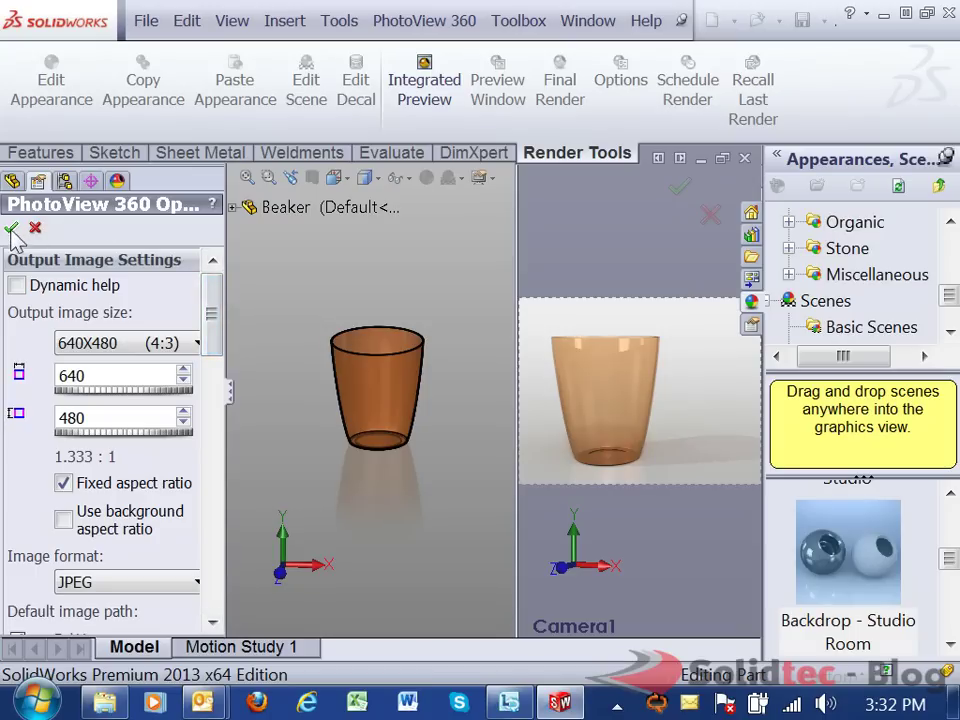
{"action": "left_click", "coordinate": [12, 229]}
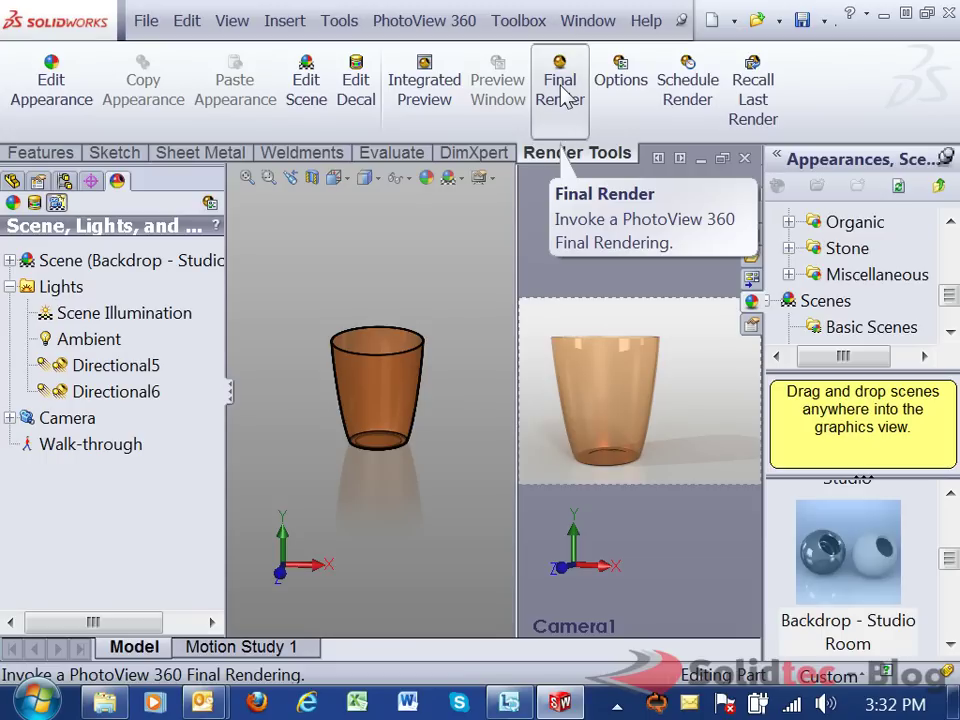
Run the PhotoView 360 final render of the brown beaker.
{"action": "left_click", "coordinate": [563, 92]}
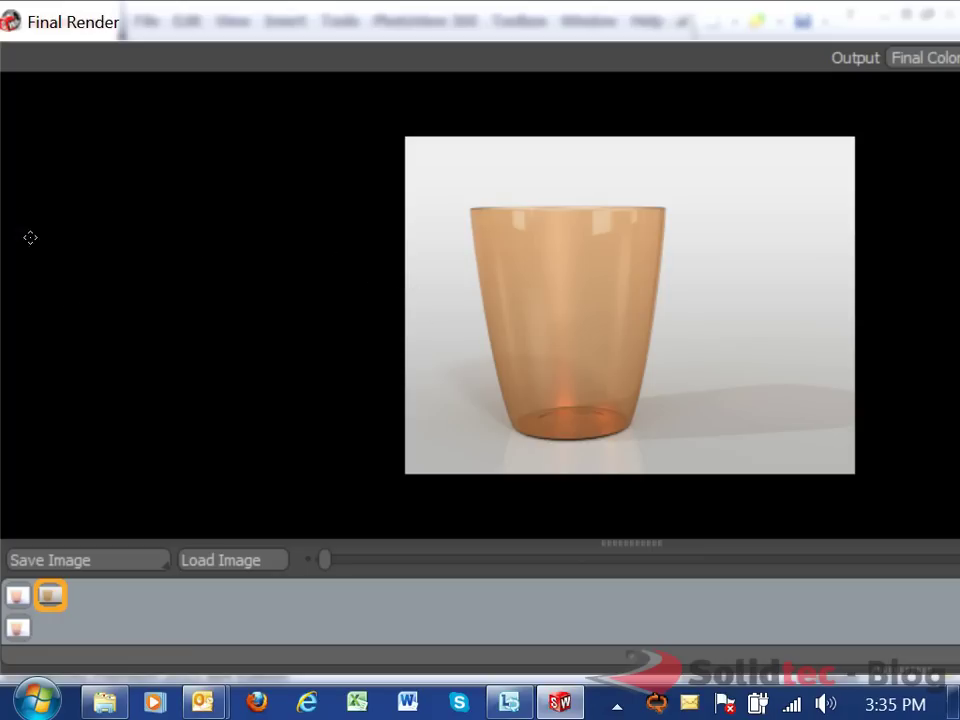
Save the render as JPEG named Beaker.JPG, overwriting the existing file in Test.
{"action": "key", "text": "Return"}
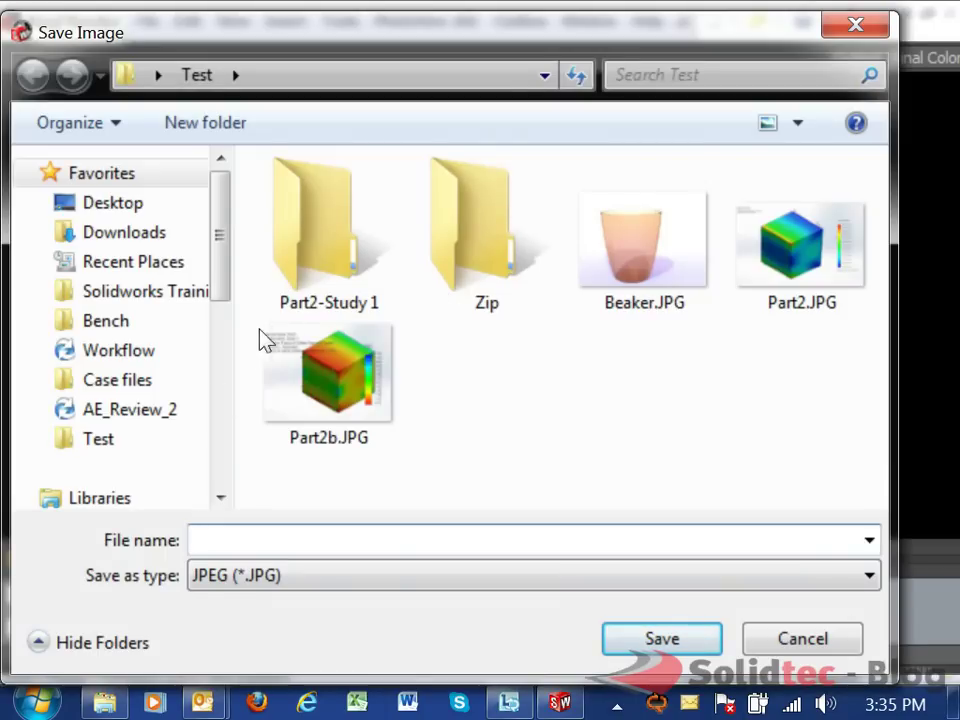
{"action": "key", "text": "Tab"}
{"action": "key", "text": "F4"}
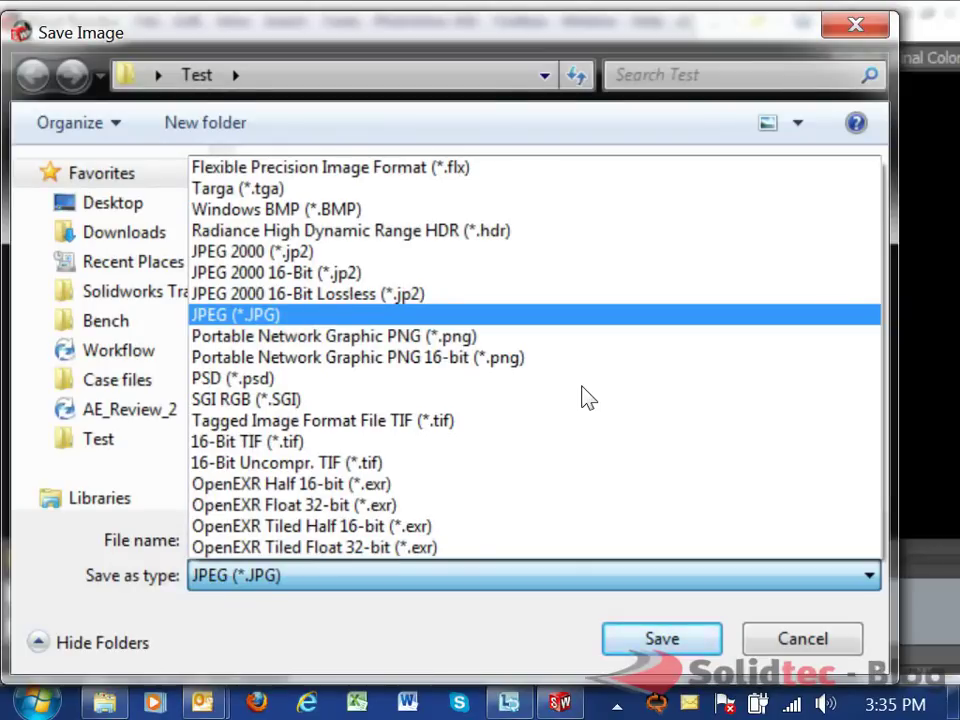
{"action": "key", "text": "Return"}
{"action": "key", "text": "Tab"}
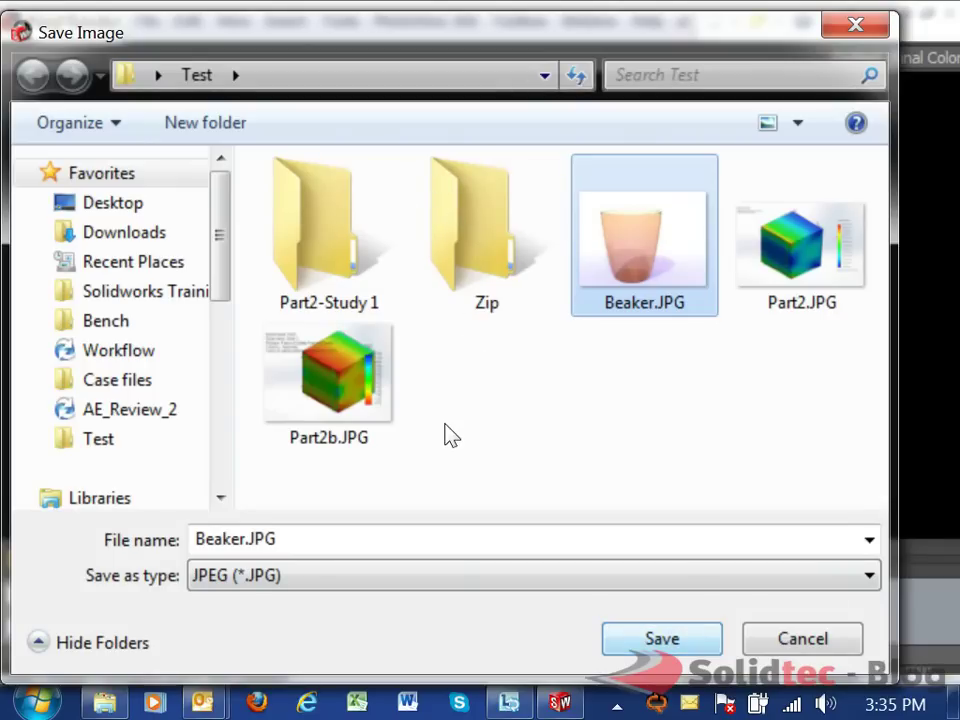
{"action": "key", "text": "Return"}
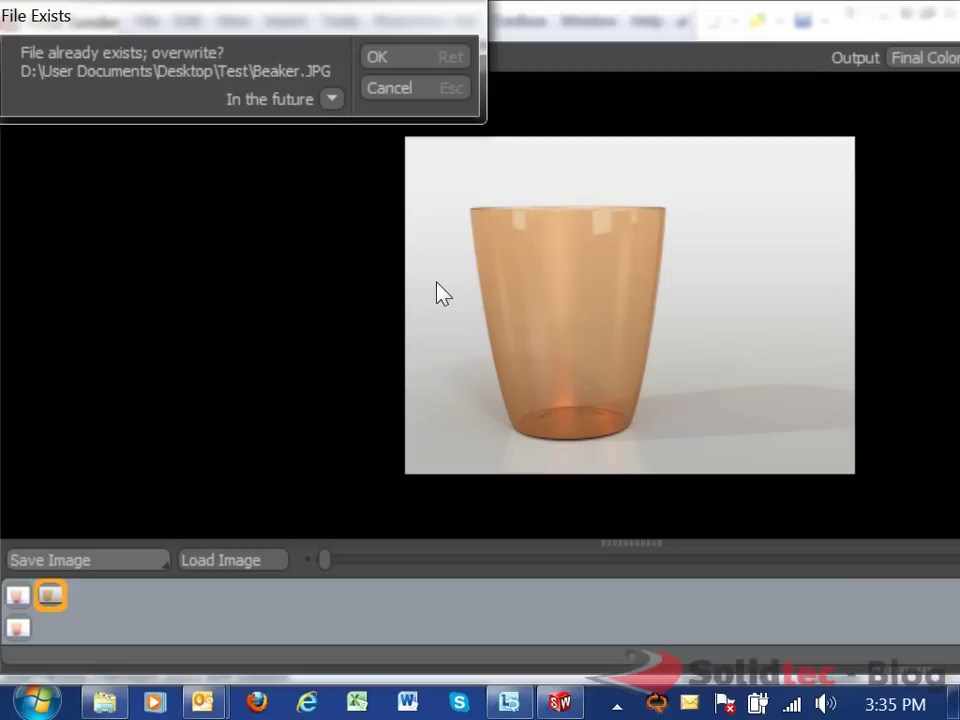
{"action": "key", "text": "Return"}
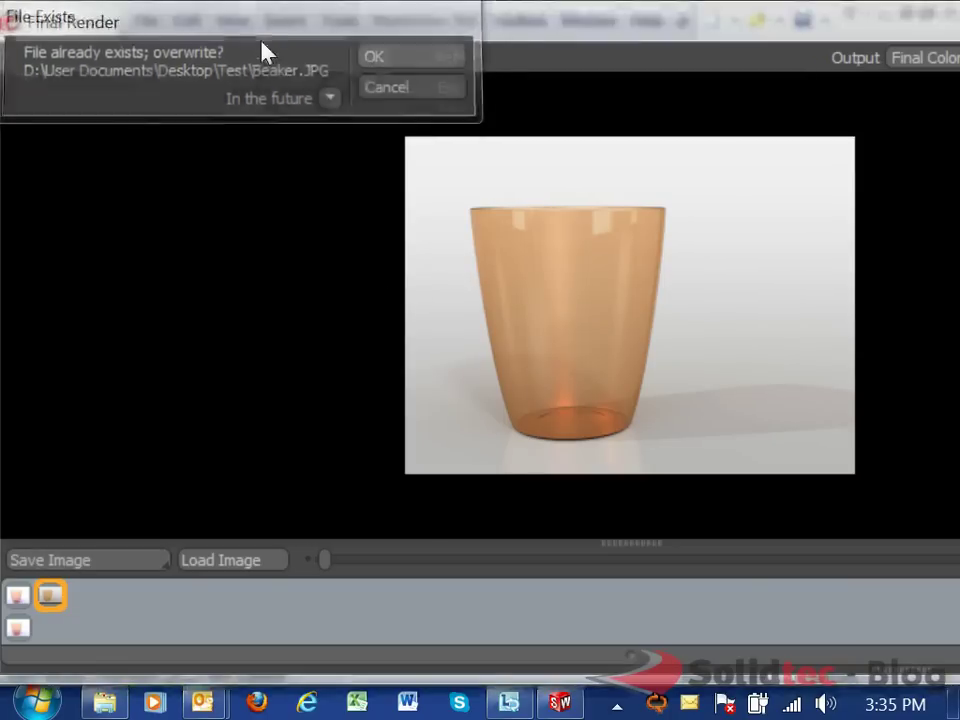